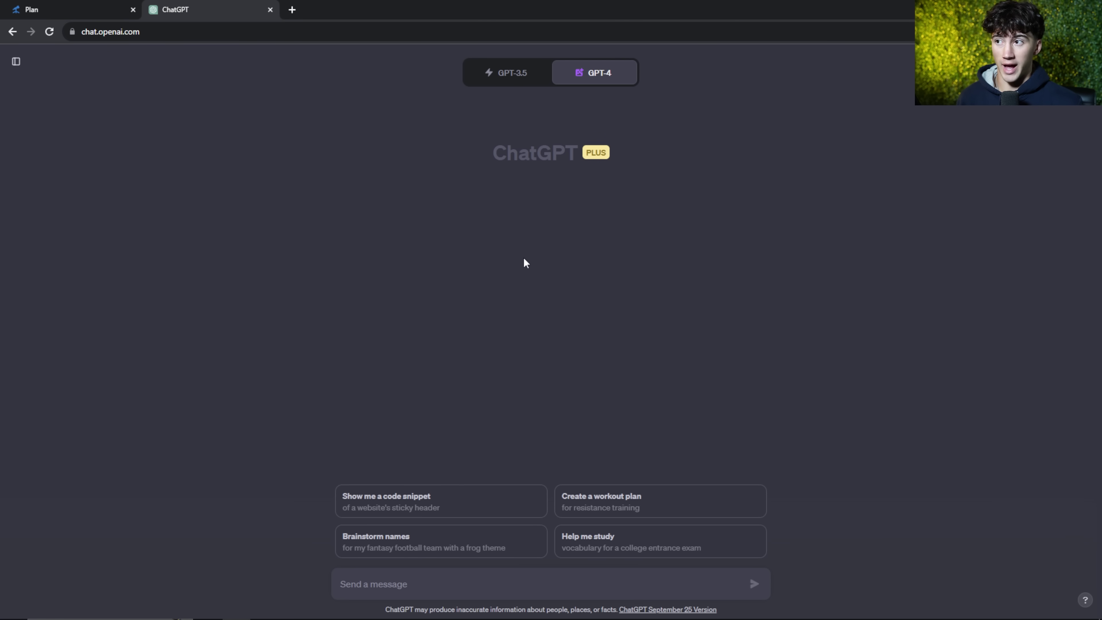
Step: Set GPT-4 to DALL·E 3 and paste 'Create me a 3d cartoon cowboy riding on his horse.' into the message box
mouse_move(593, 73)
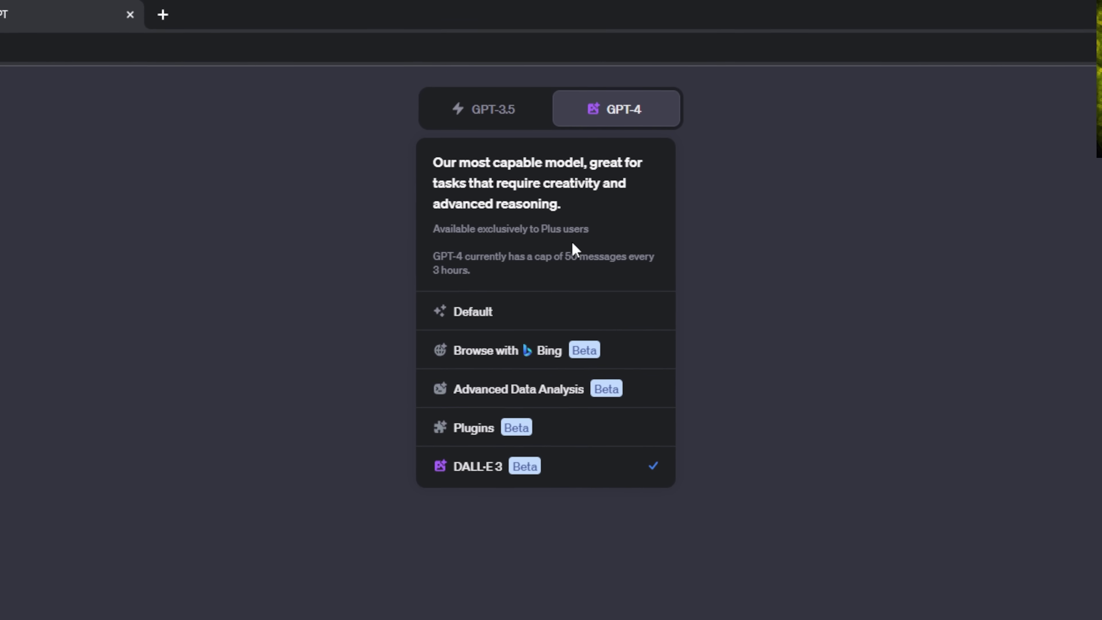
click(567, 467)
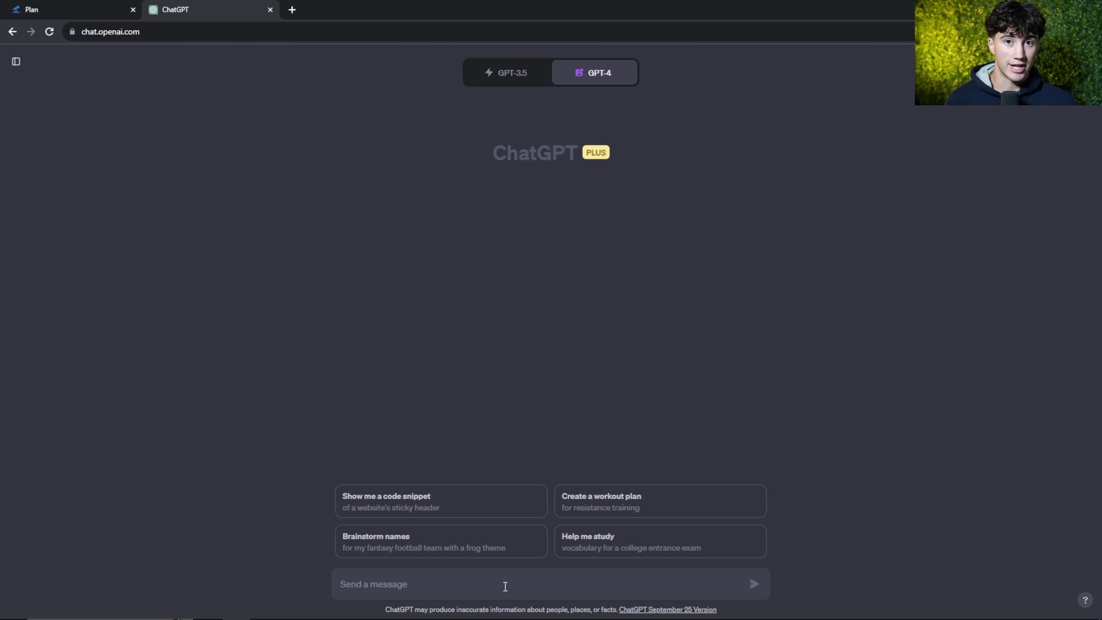
text(Create me a 3d cartoon cowboy riding on his horse.)
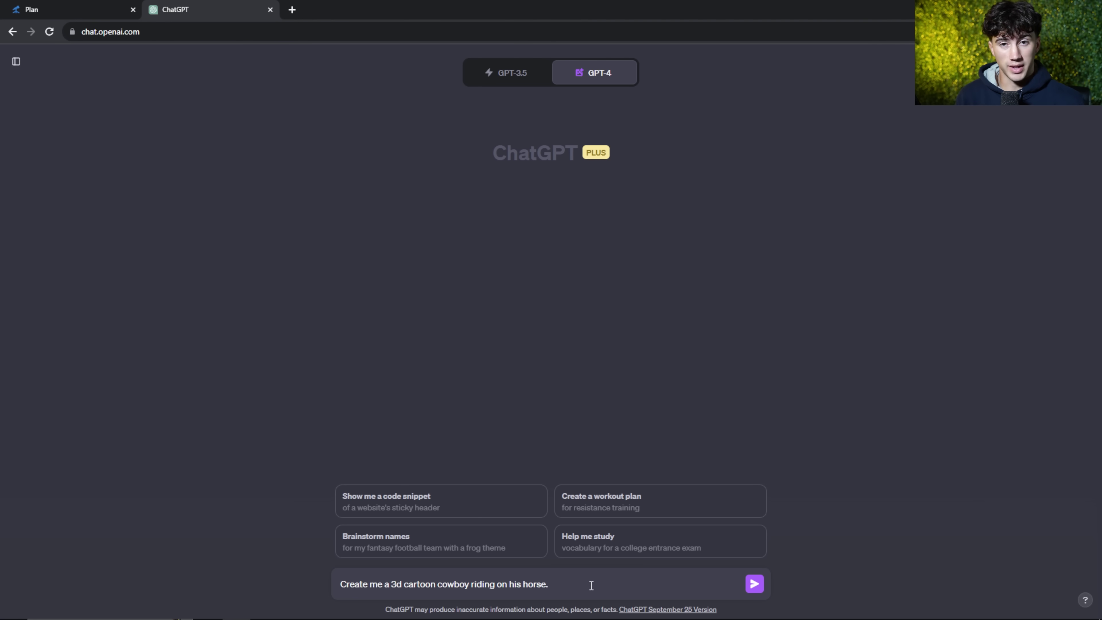
drag(369, 584, 547, 580)
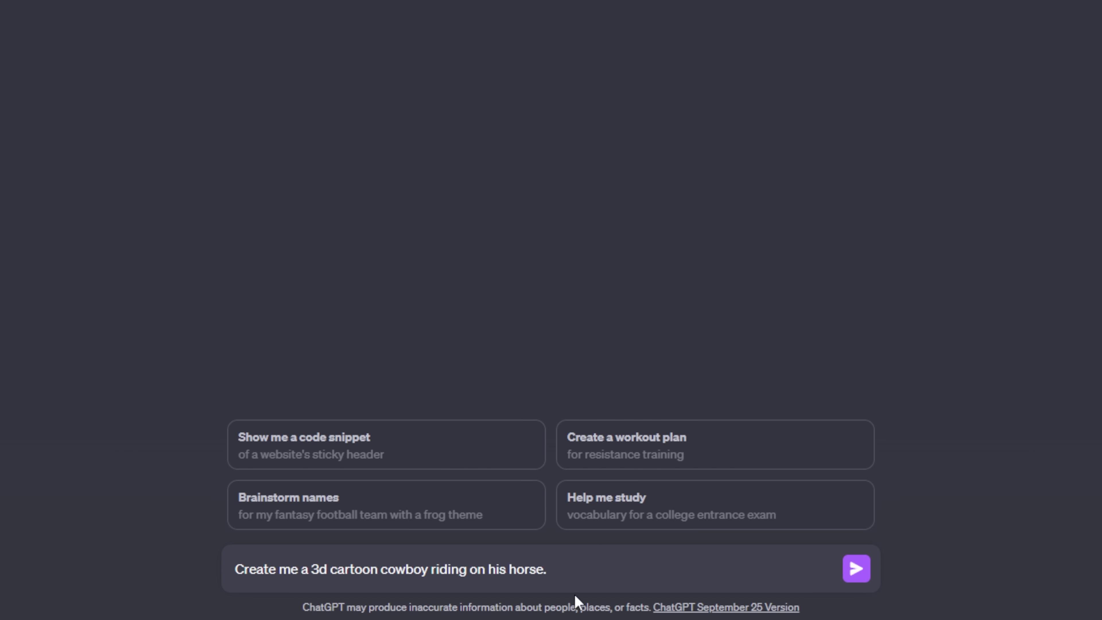
Step: Send the cowboy request, then view the second of the four cowboy images full size
click(856, 568)
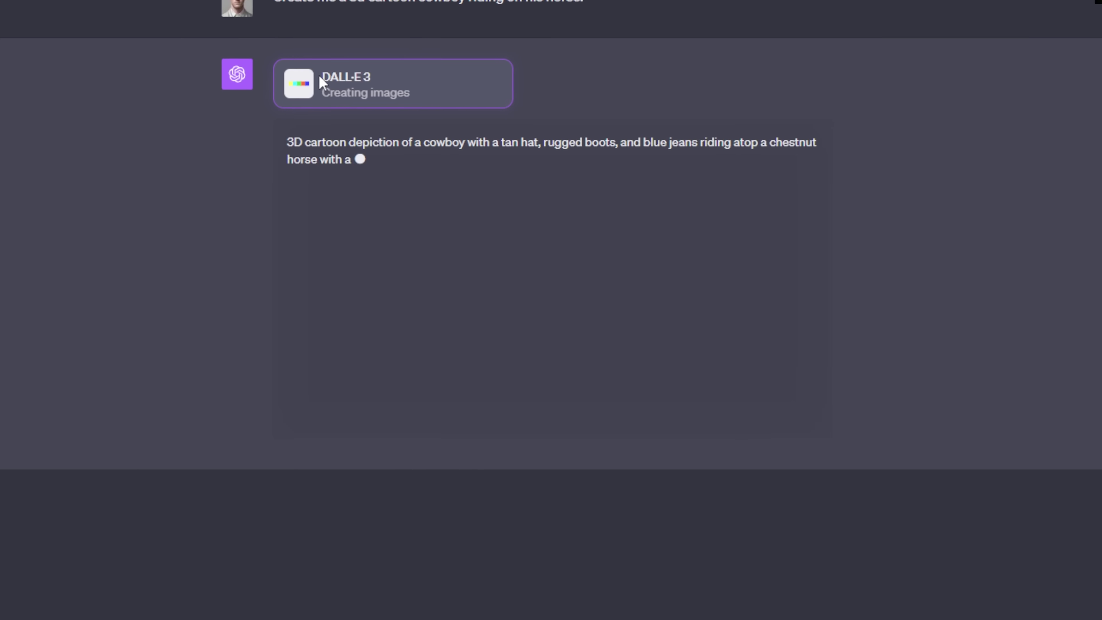
drag(347, 102, 410, 93)
click(415, 99)
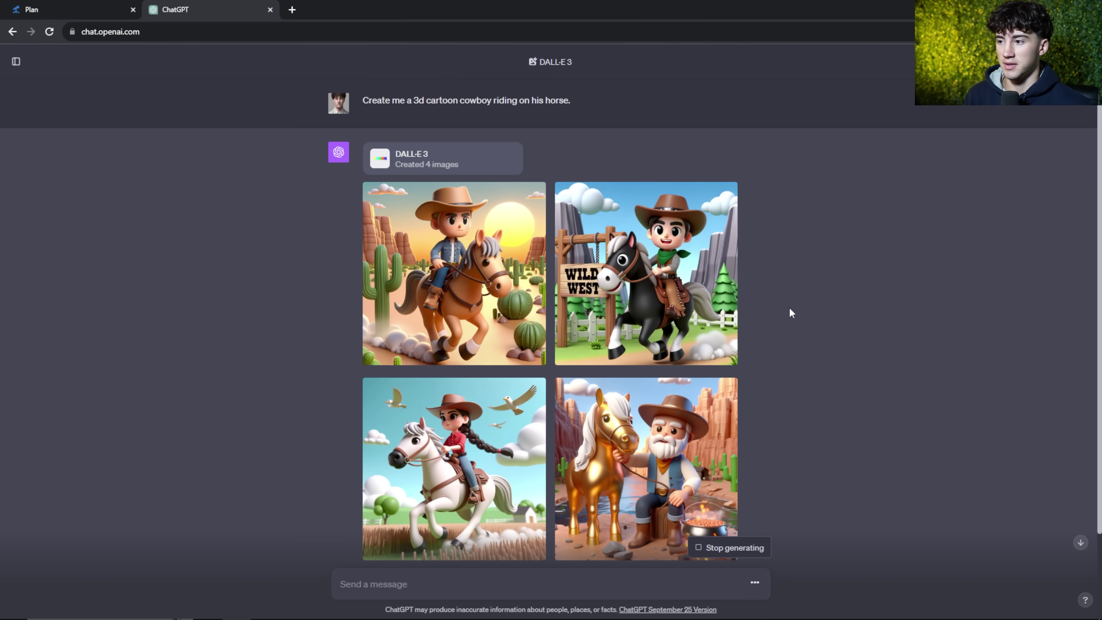
click(582, 296)
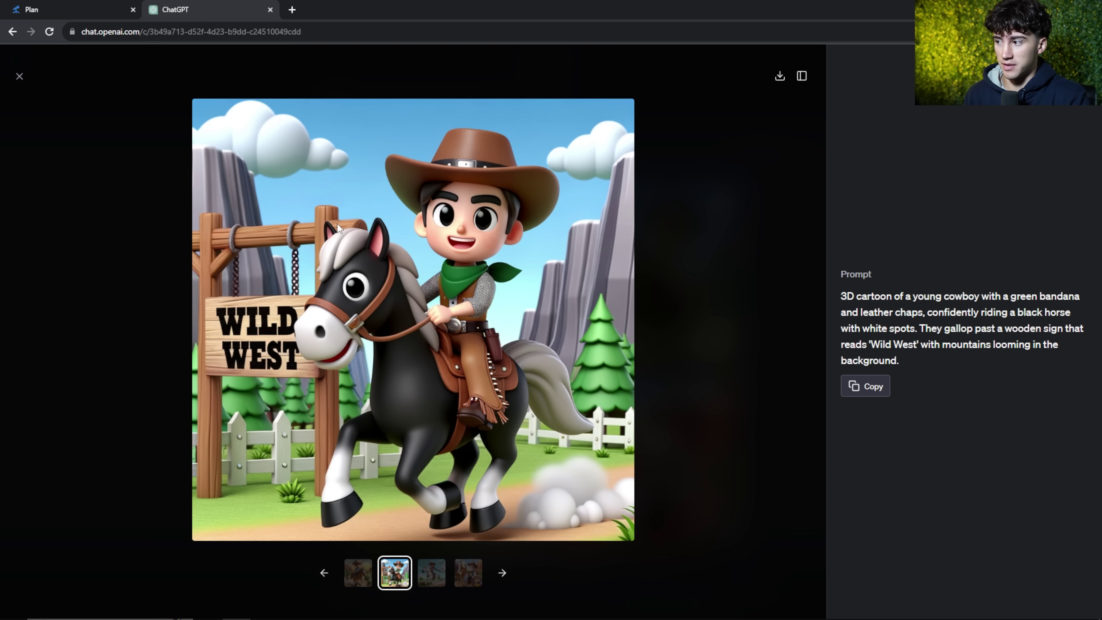
click(146, 174)
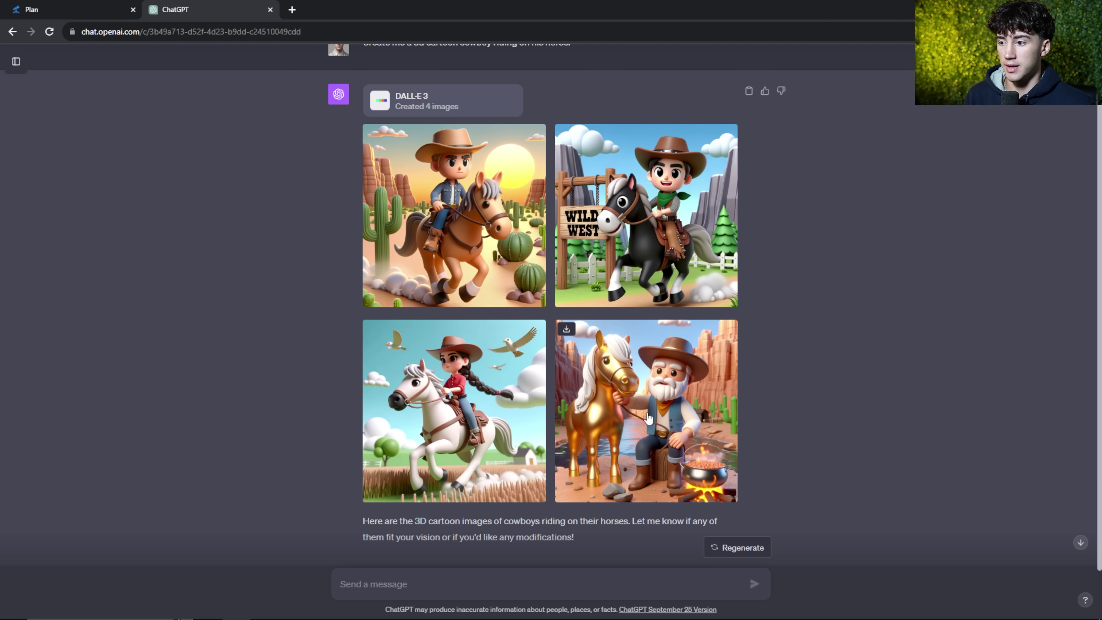
Step: Send the follow-up 'I like image 1. Make it be a moon instead of a sun'
scroll(661, 412, down, 2)
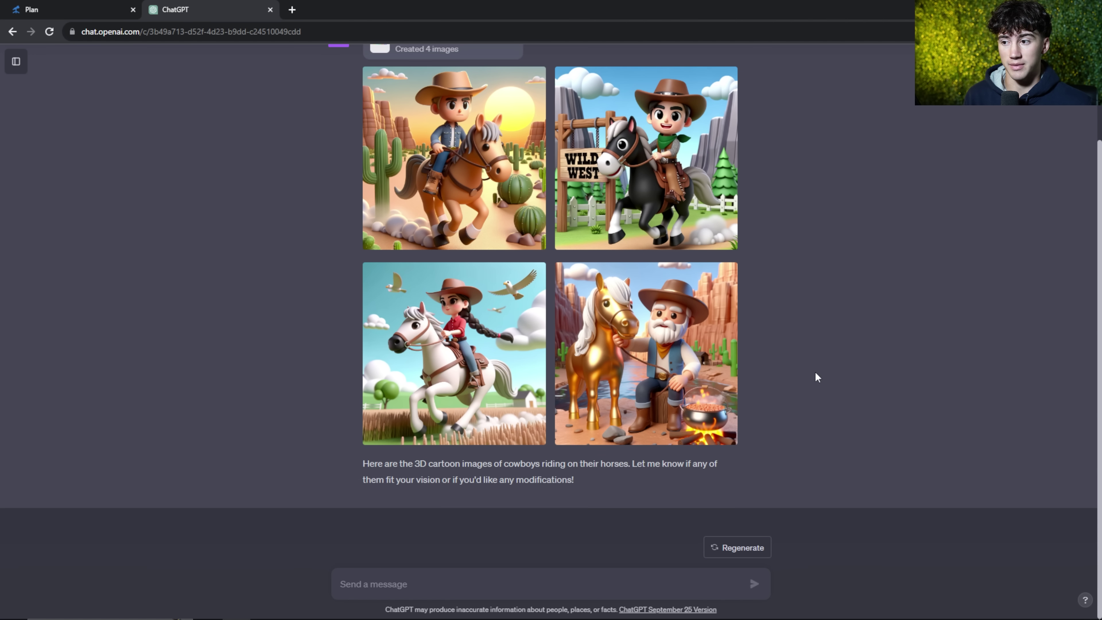
scroll(814, 371, up, 2)
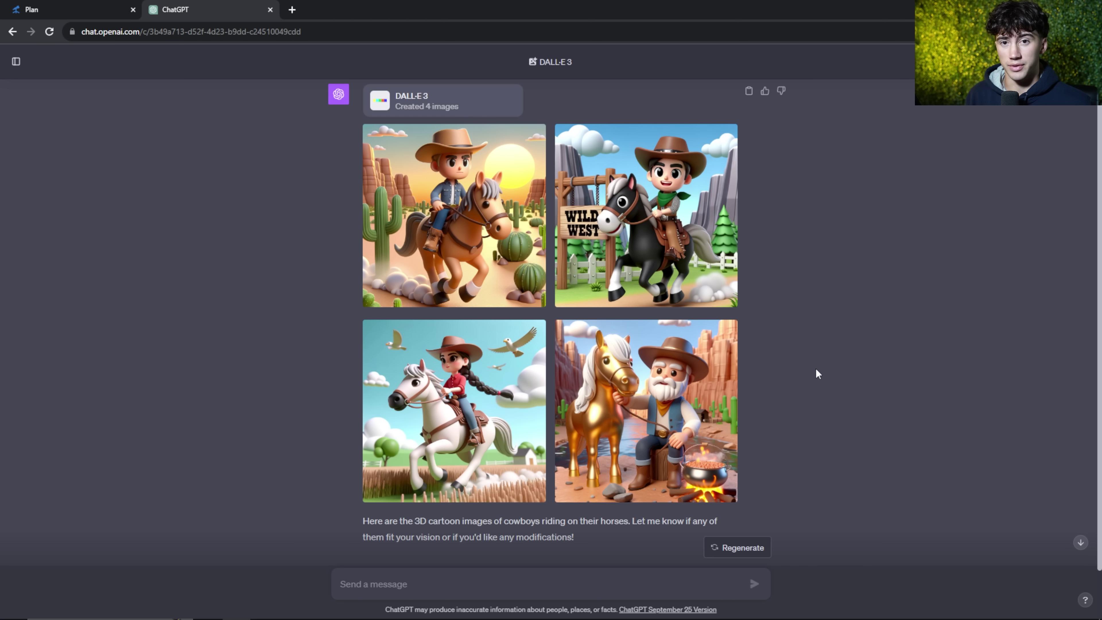
text(I like image 1. Make it be a moon instead of a sun)
drag(340, 584, 392, 585)
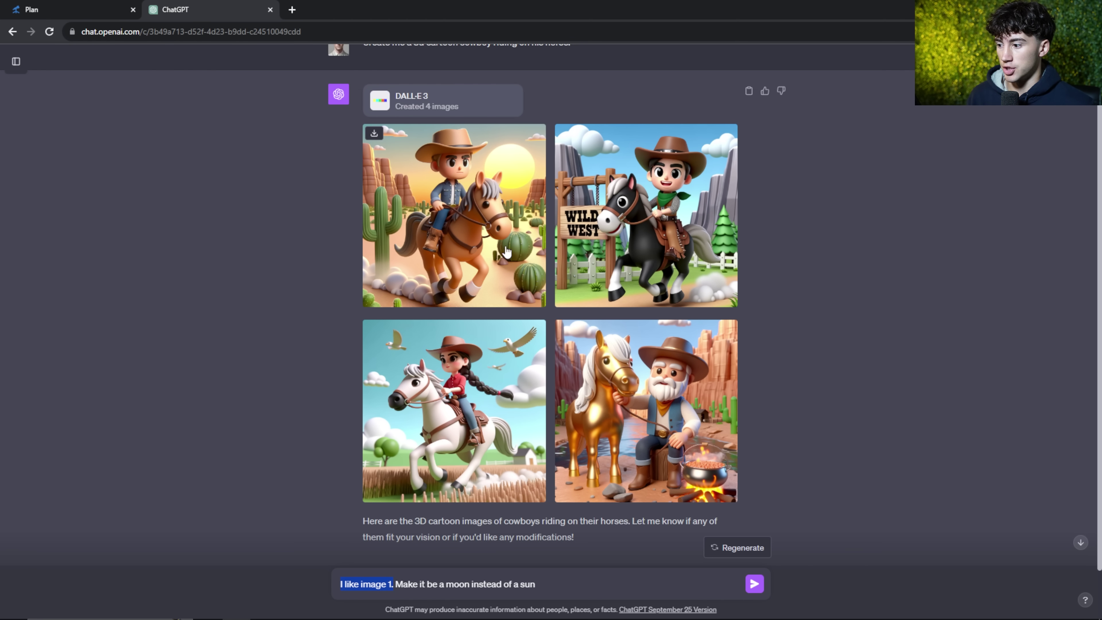
drag(403, 584, 515, 585)
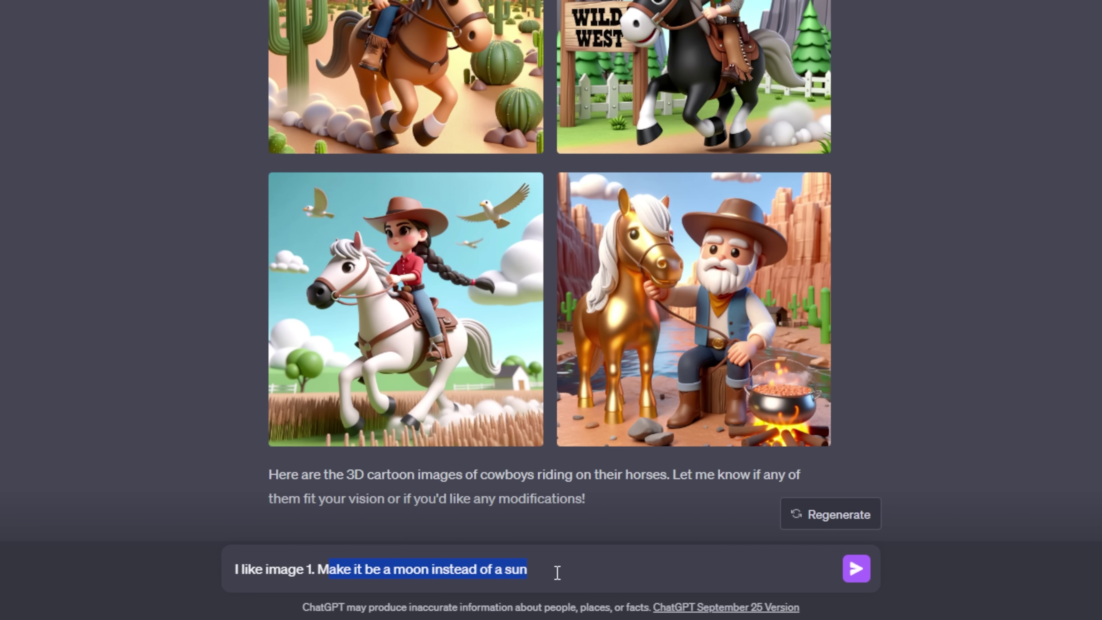
click(557, 572)
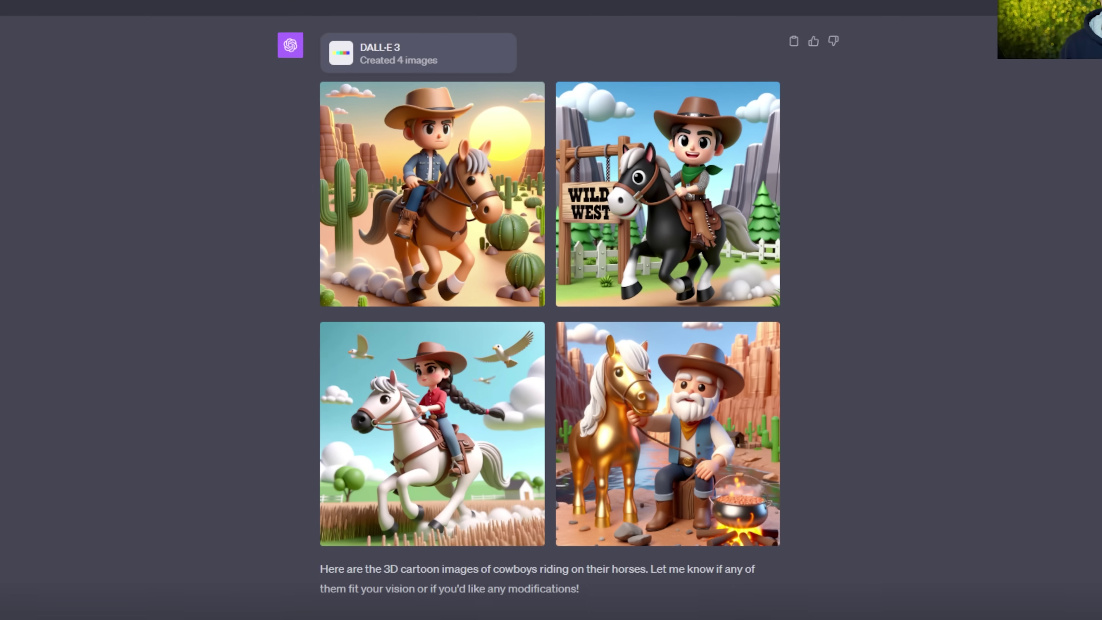
key(Return)
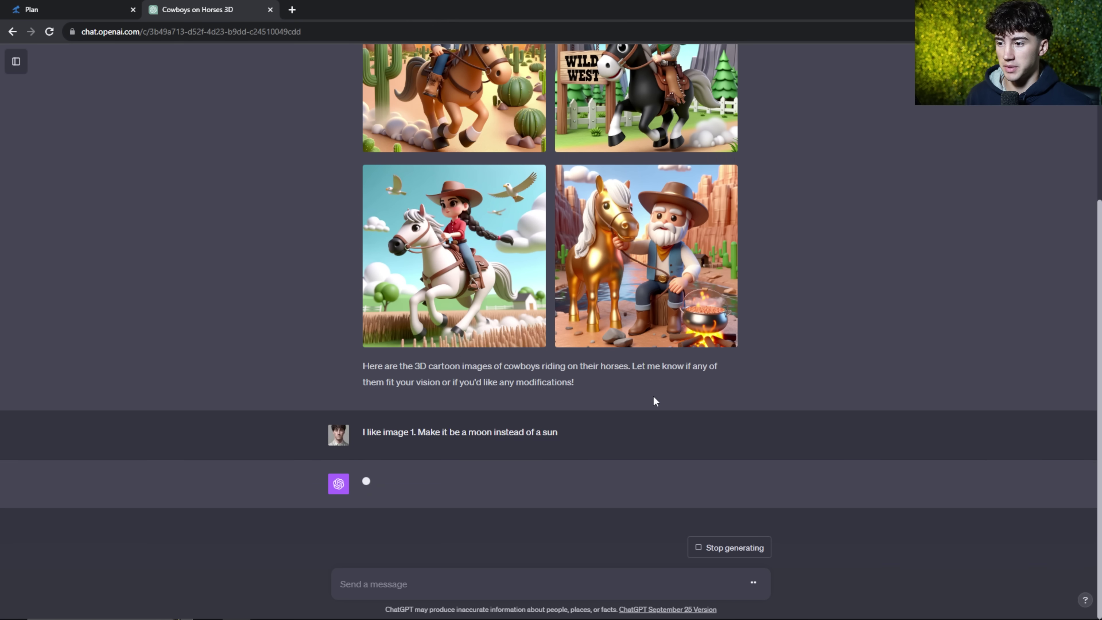
scroll(666, 399, up, 3)
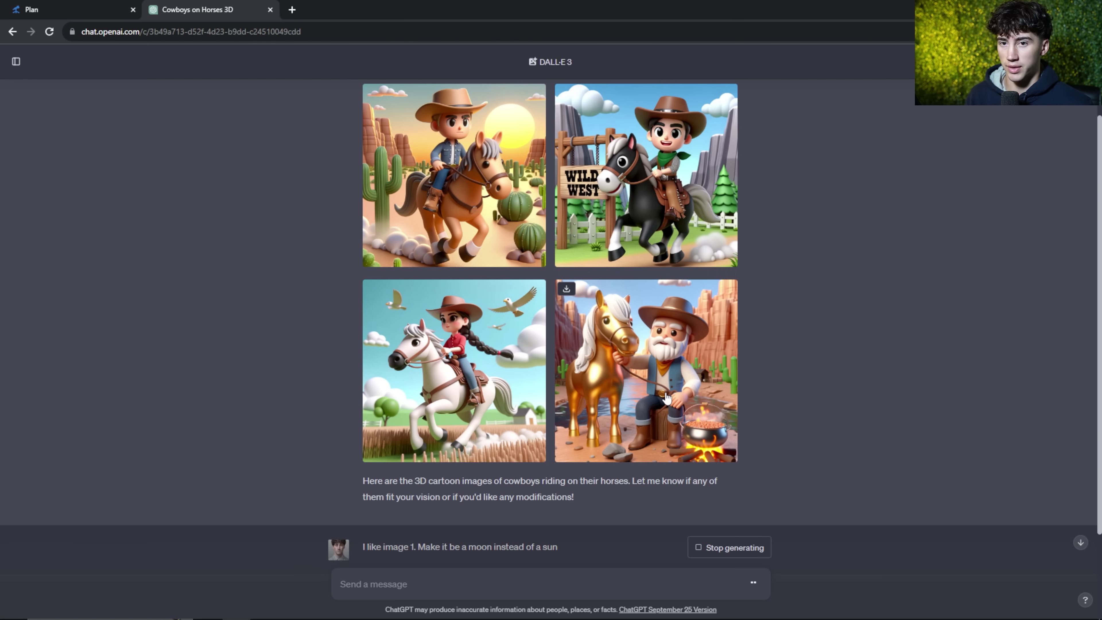
scroll(665, 395, down, 8)
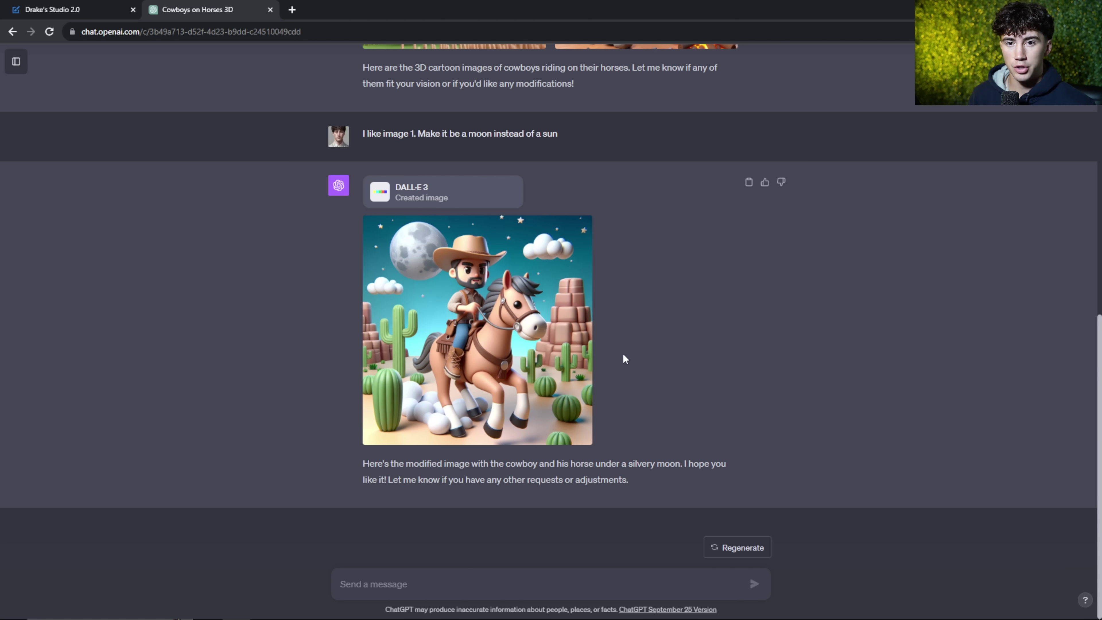
Step: Open the moonlit cowboy image beside its prompt and download it as a PNG
click(461, 313)
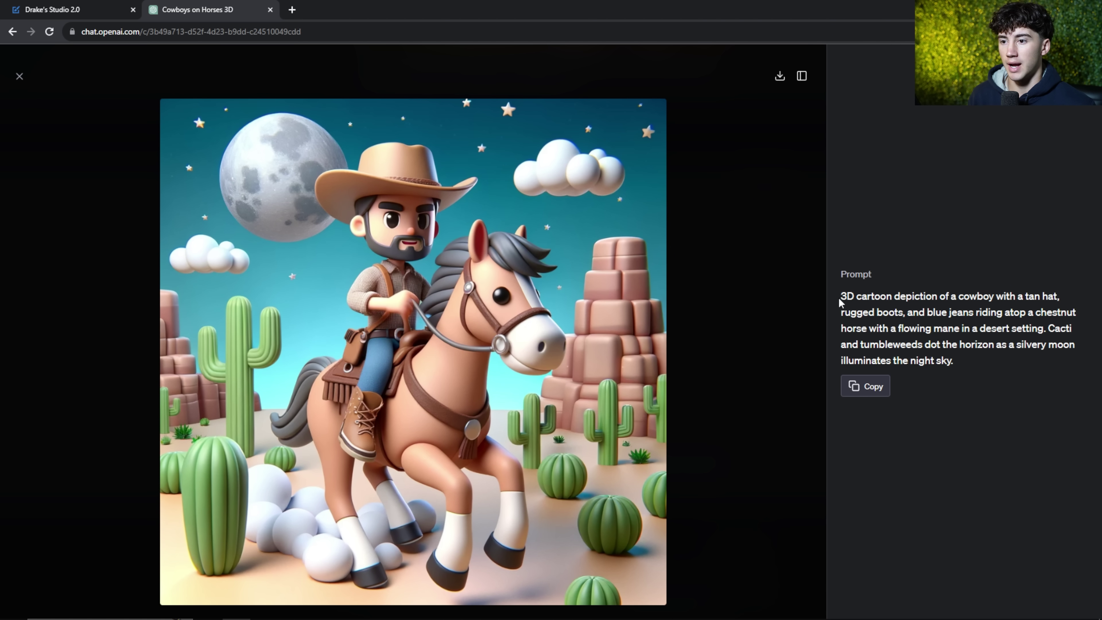
drag(845, 291, 969, 367)
click(966, 376)
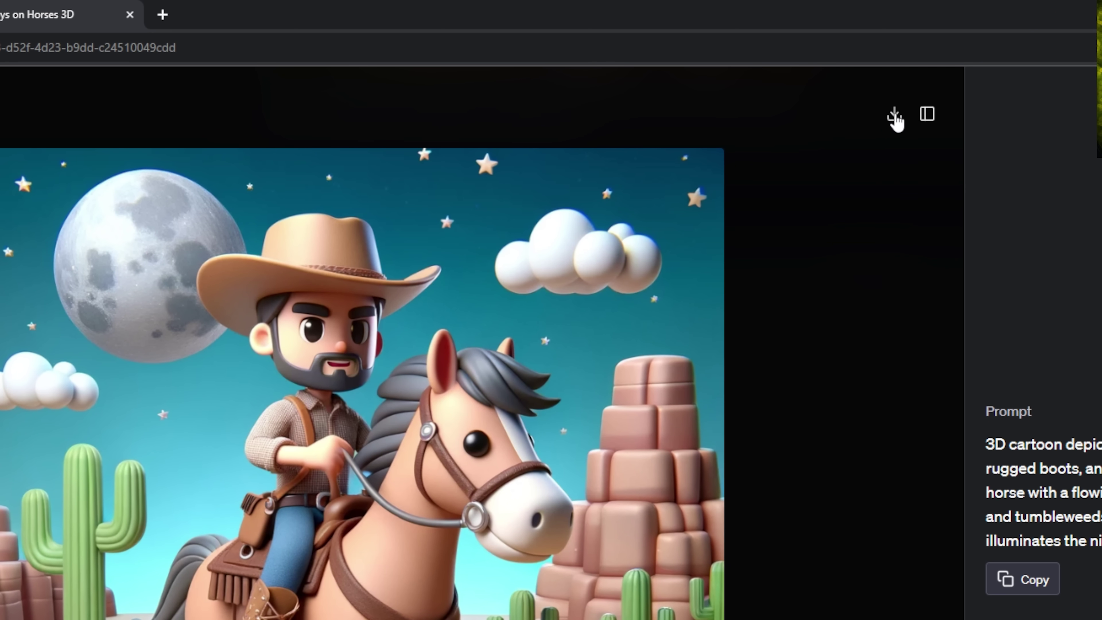
click(895, 117)
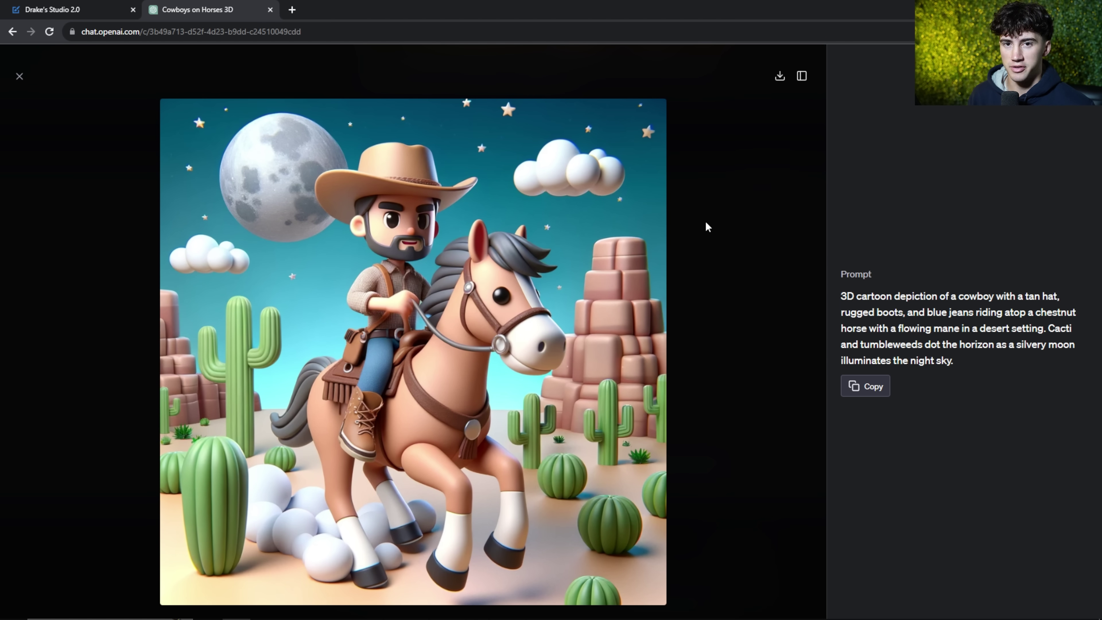
Step: Switch to the Drake's Studio 2.0 page in Notion and scroll through it
click(101, 7)
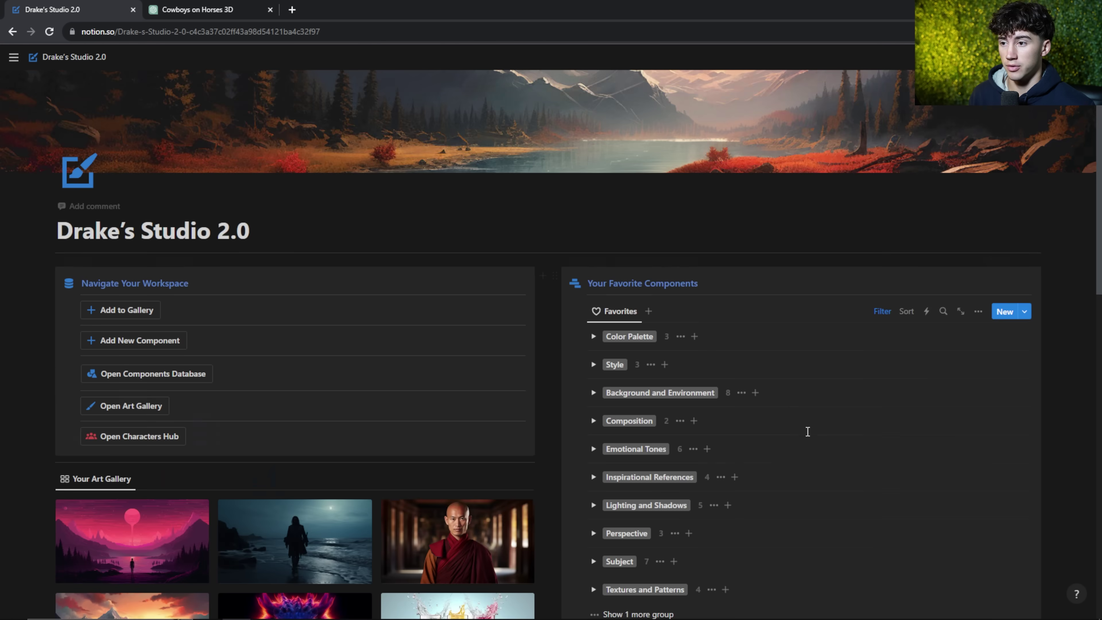
scroll(805, 429, down, 2)
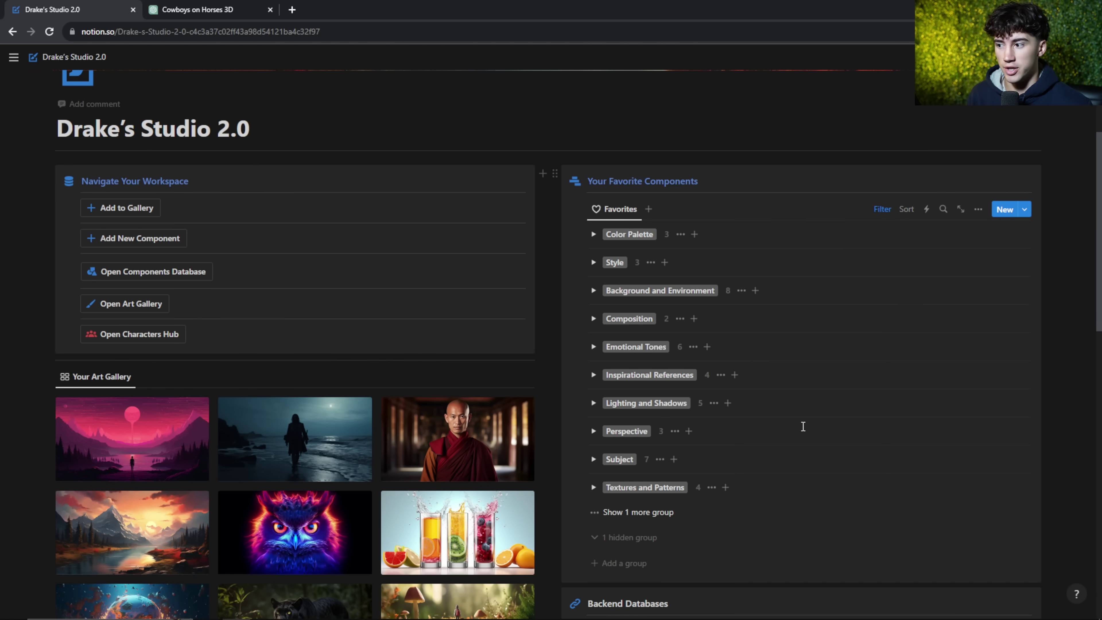
scroll(803, 426, down, 3)
scroll(800, 421, up, 2)
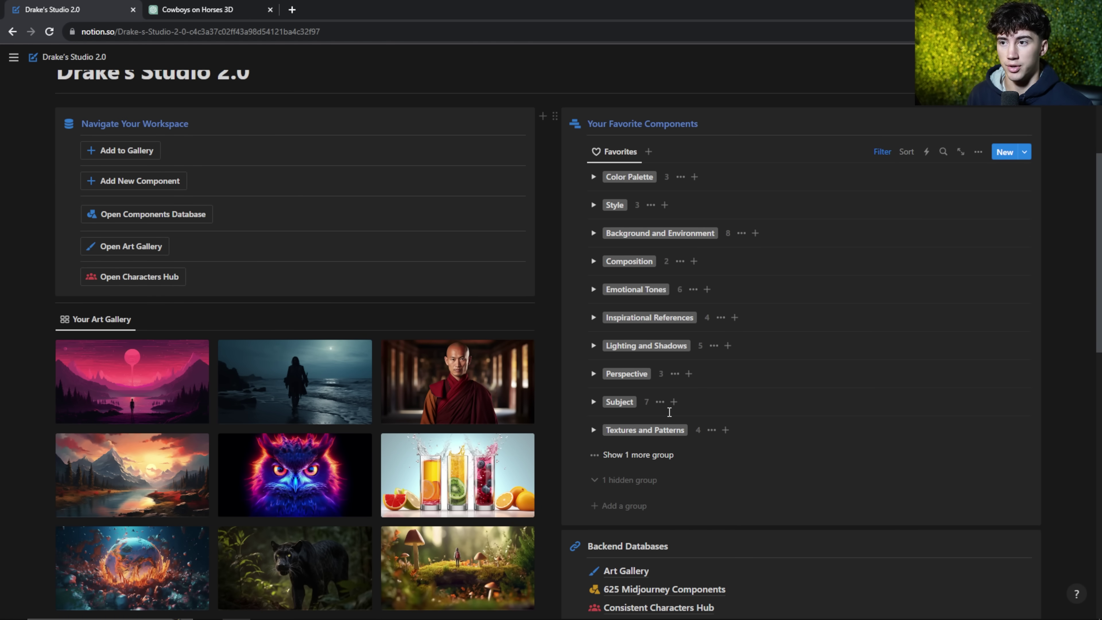
scroll(664, 416, up, 4)
scroll(283, 214, down, 7)
scroll(321, 329, up, 2)
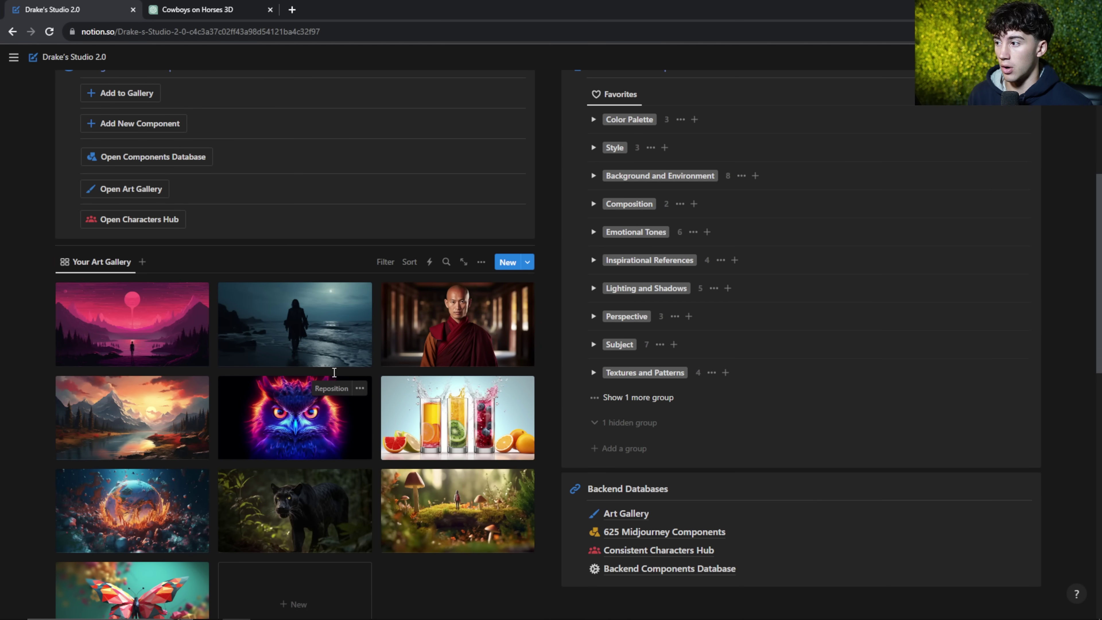
Step: Open the 625 Midjourney Components page and expand the Emotional Tones group
click(321, 328)
scroll(493, 411, down, 2)
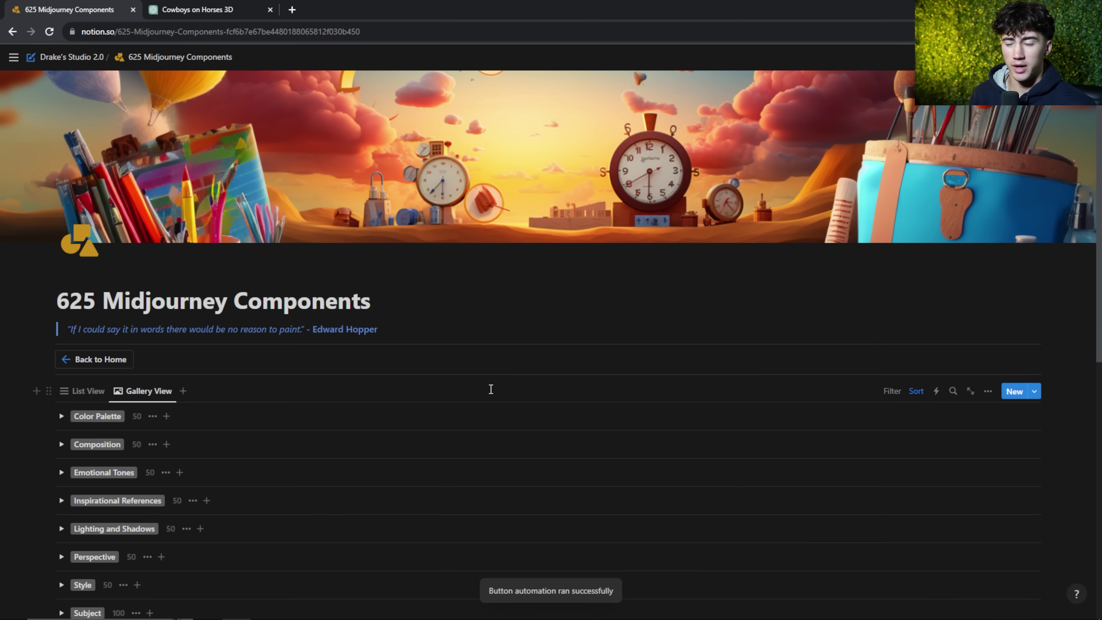
scroll(489, 386, down, 3)
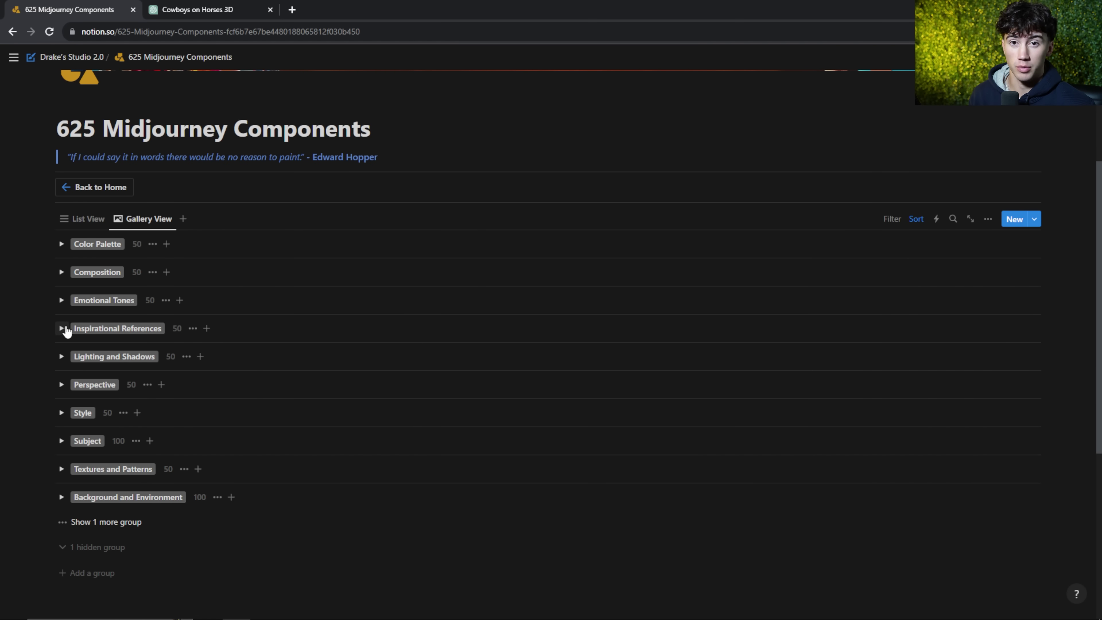
click(61, 300)
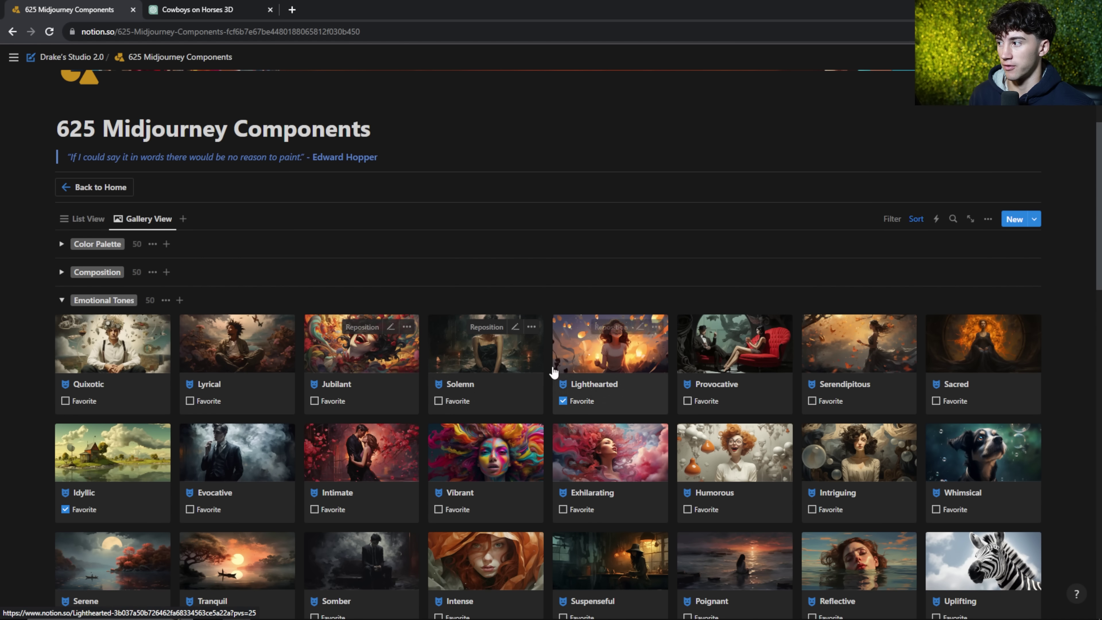
scroll(64, 274, down, 15)
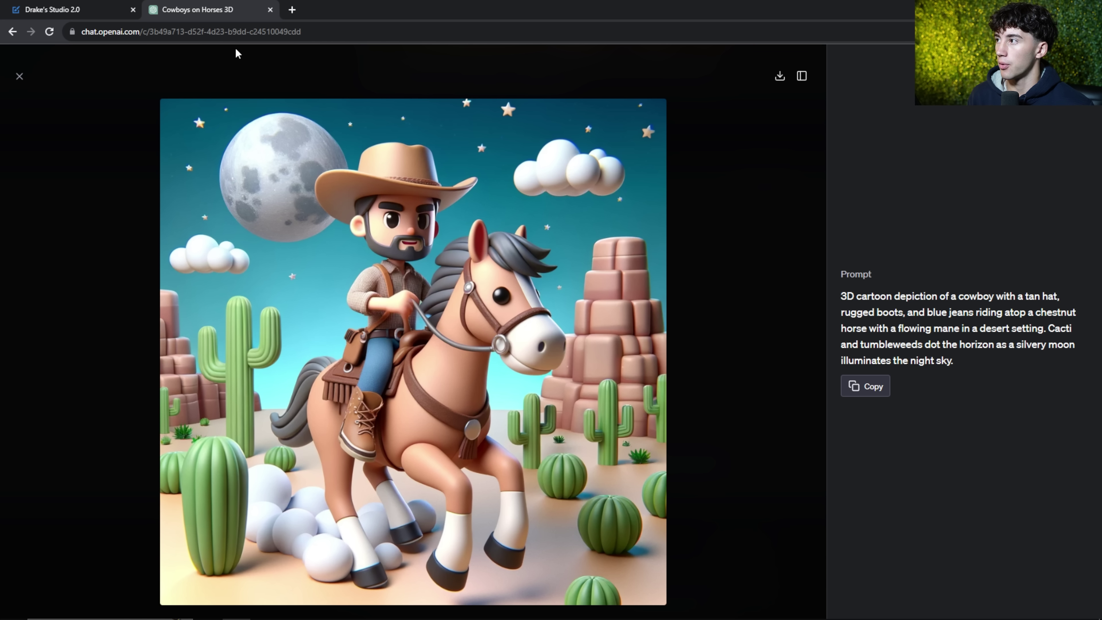
Step: Add a new art gallery entry titled with the copied cowboy image prompt
click(65, 10)
click(119, 380)
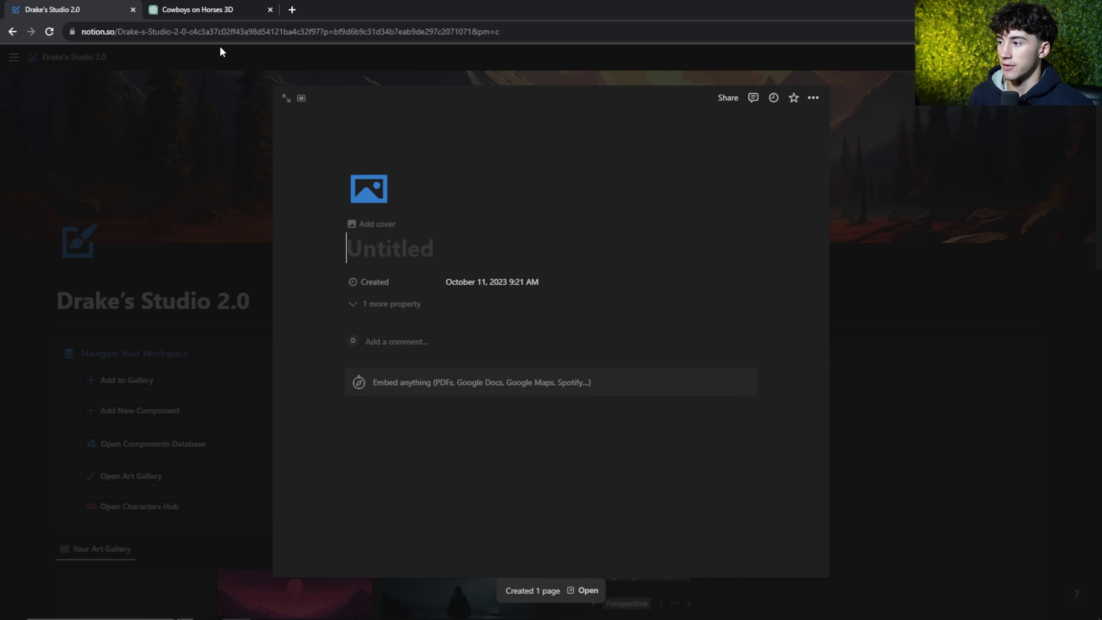
click(202, 9)
click(872, 387)
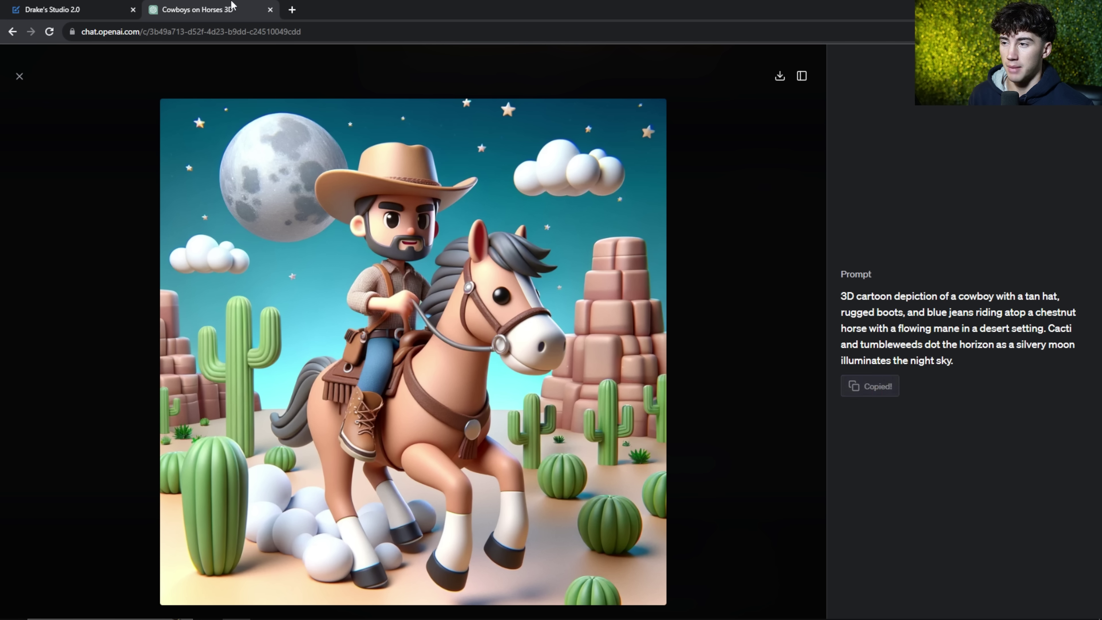
click(66, 9)
click(414, 246)
key(ctrl+v)
scroll(532, 361, down, 5)
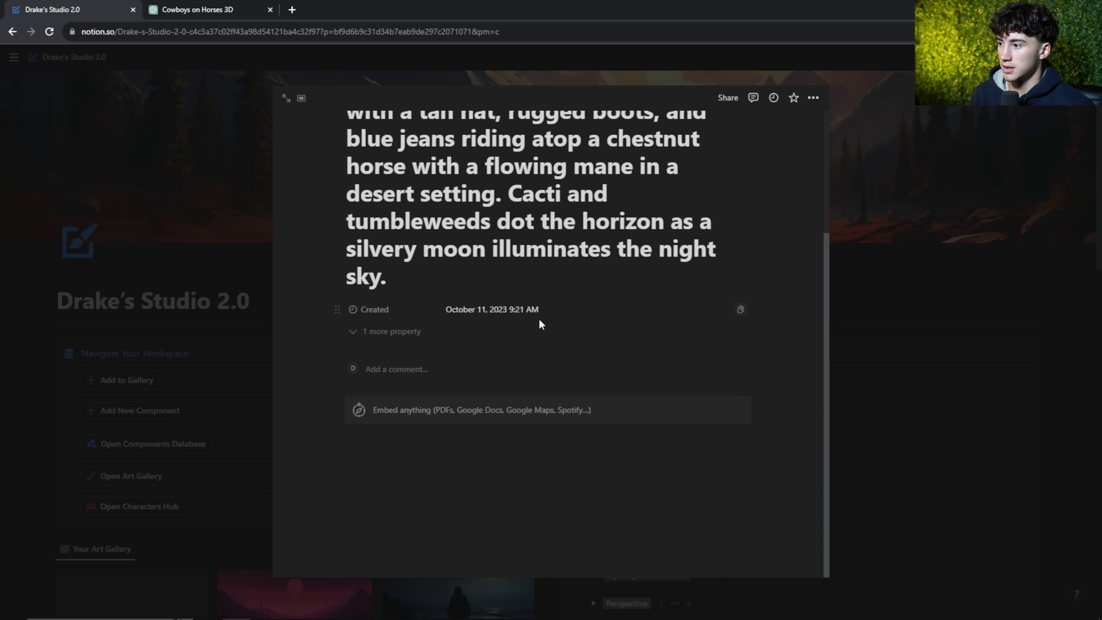
Step: Embed the downloaded moonlit cowboy image in the new gallery page
click(453, 414)
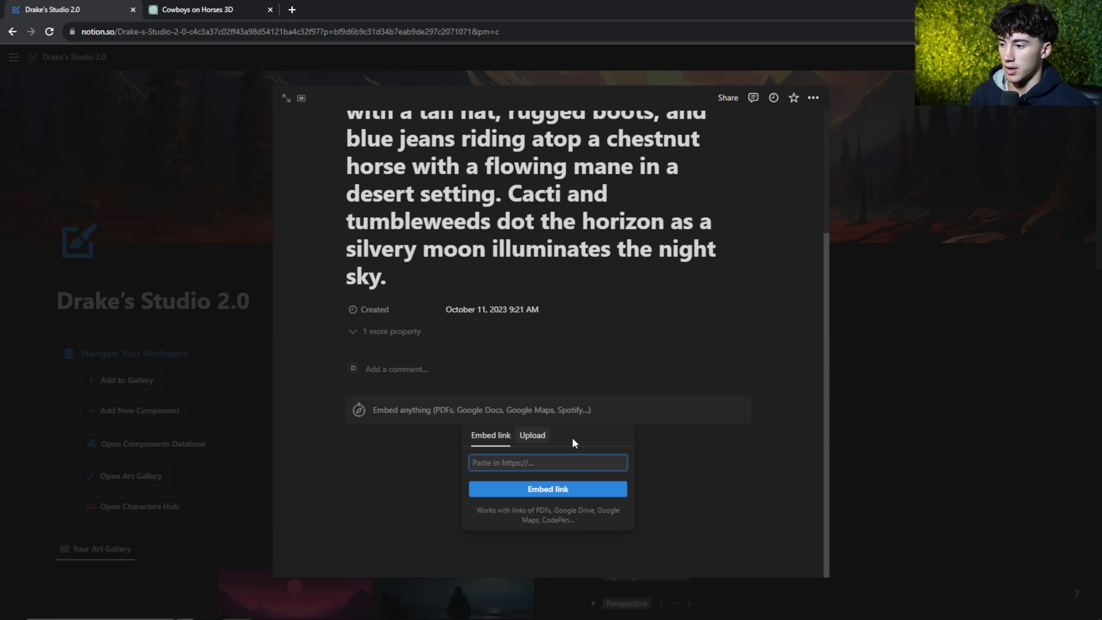
click(1033, 31)
drag(955, 112, 455, 417)
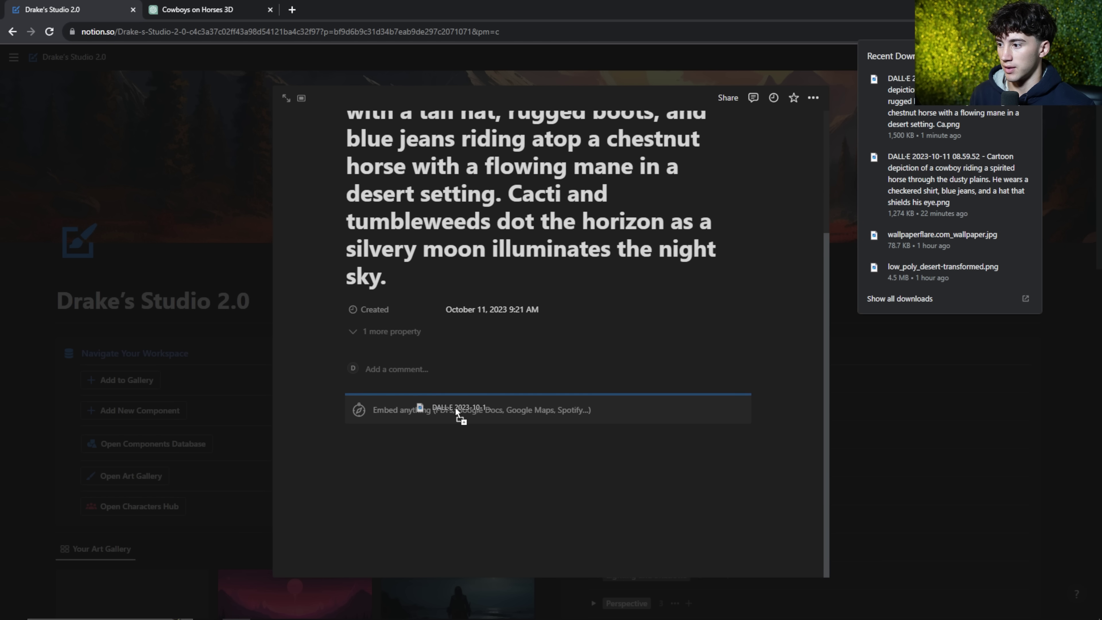
drag(458, 412, 460, 413)
click(920, 279)
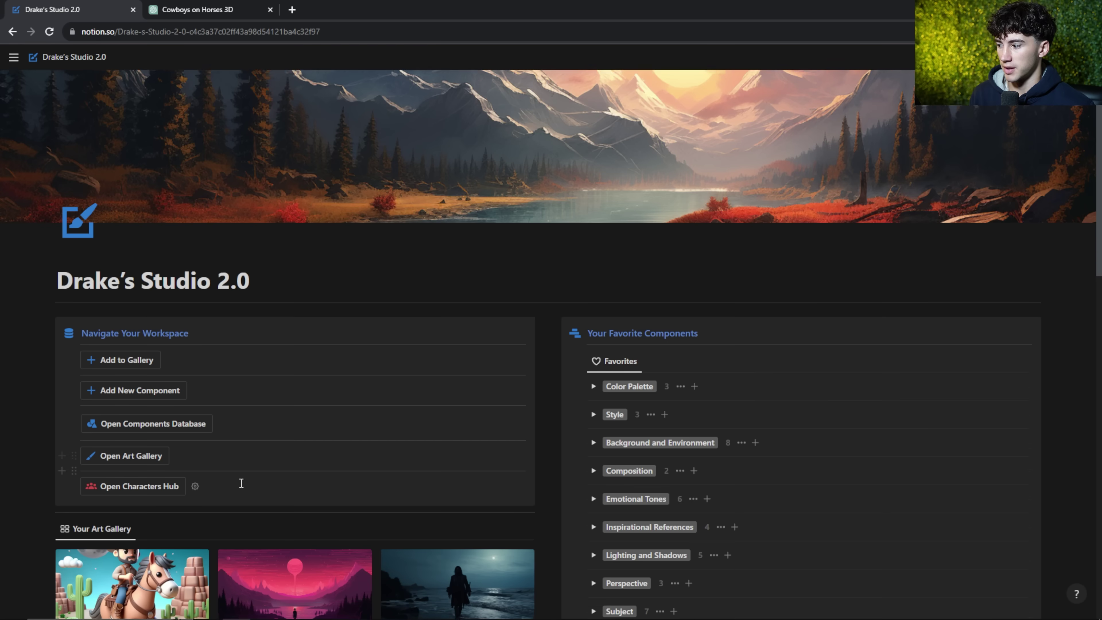
Step: Check the cowboy page and reposition its card cover downward to show the moon
scroll(240, 476, down, 5)
click(159, 334)
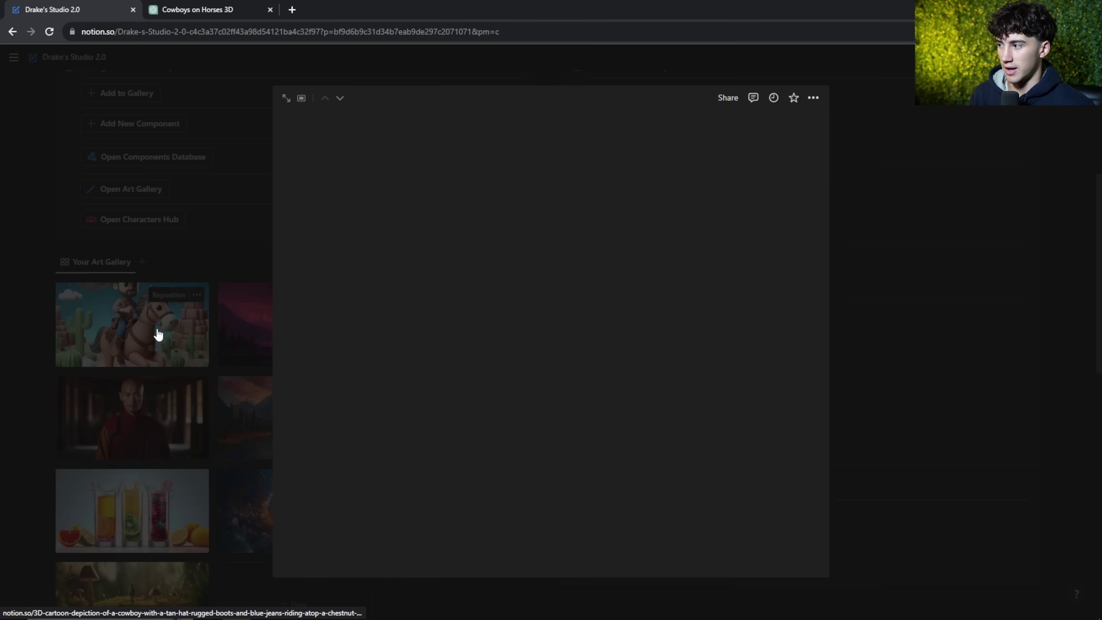
scroll(578, 216, down, 6)
scroll(580, 300, up, 5)
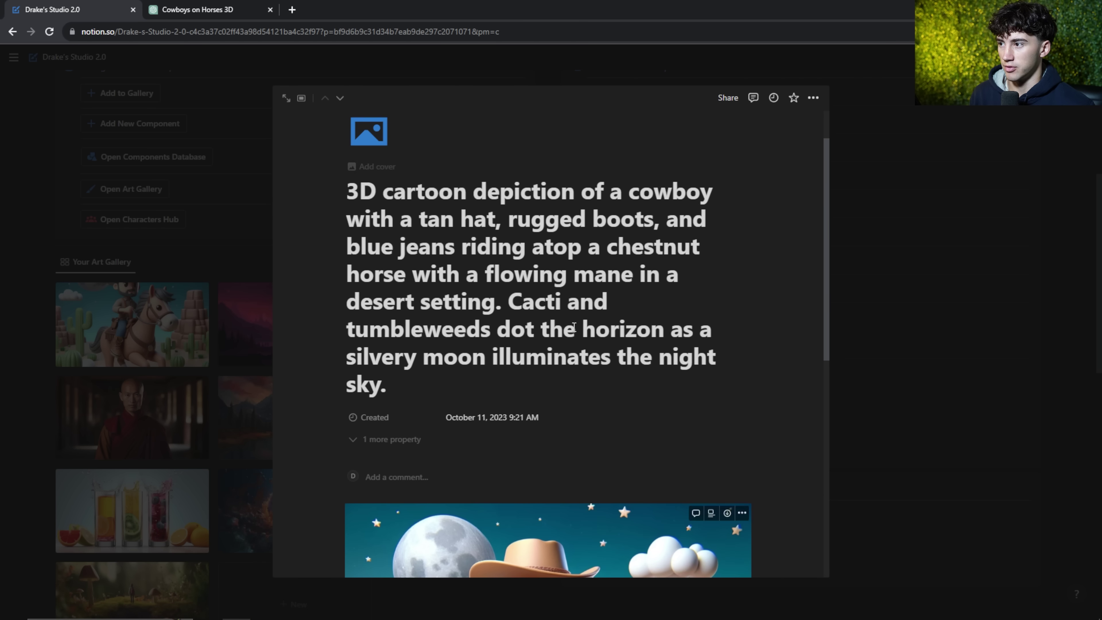
scroll(580, 300, down, 5)
click(175, 356)
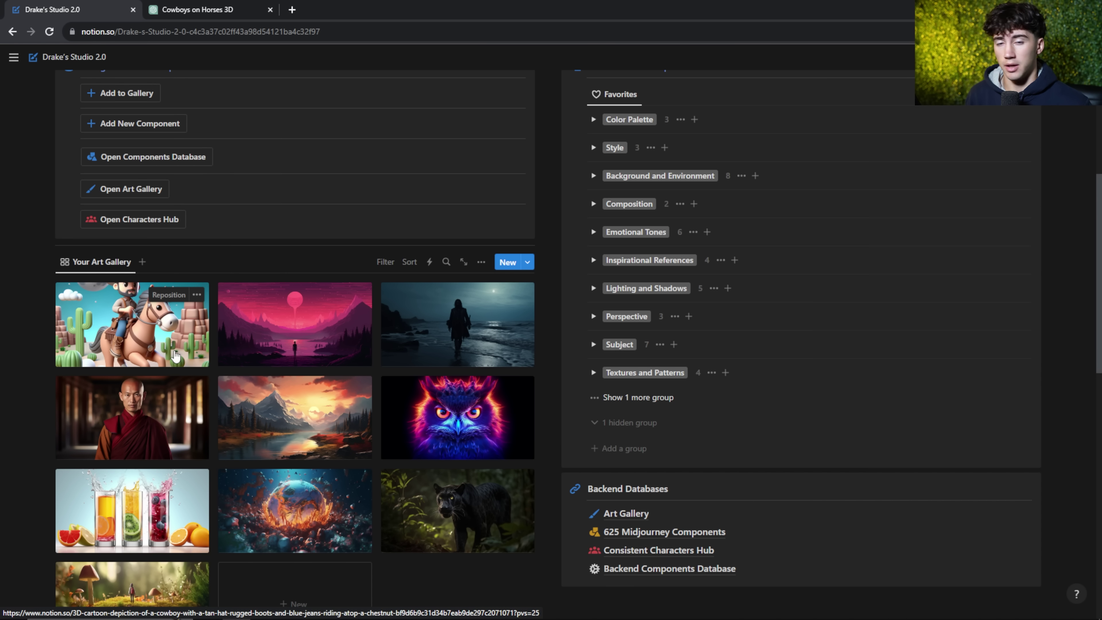
click(169, 294)
drag(167, 304, 146, 353)
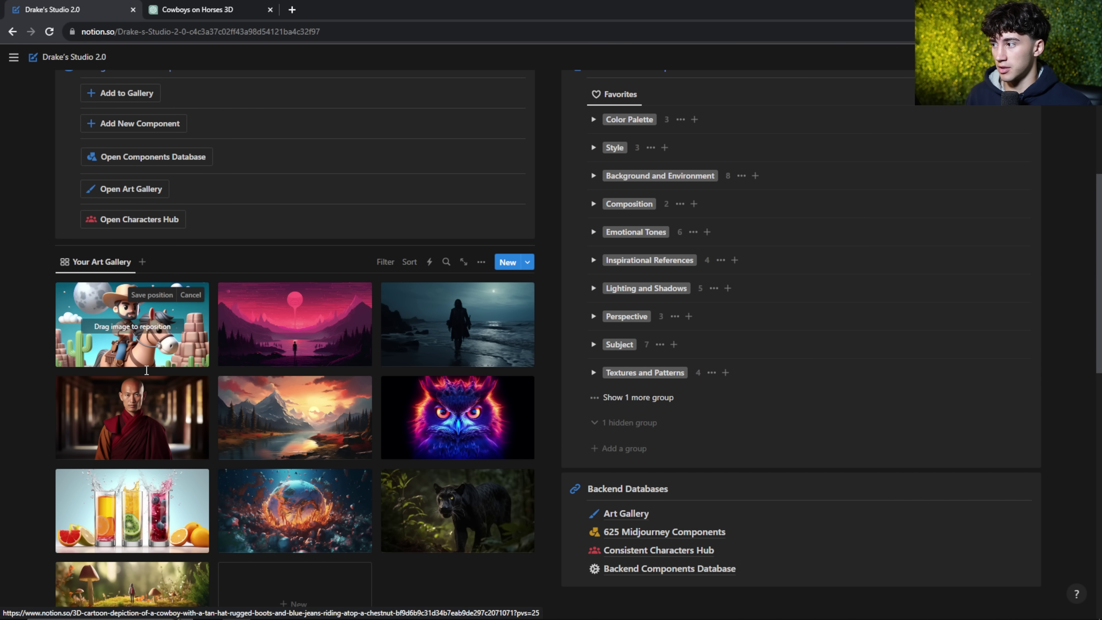
click(152, 294)
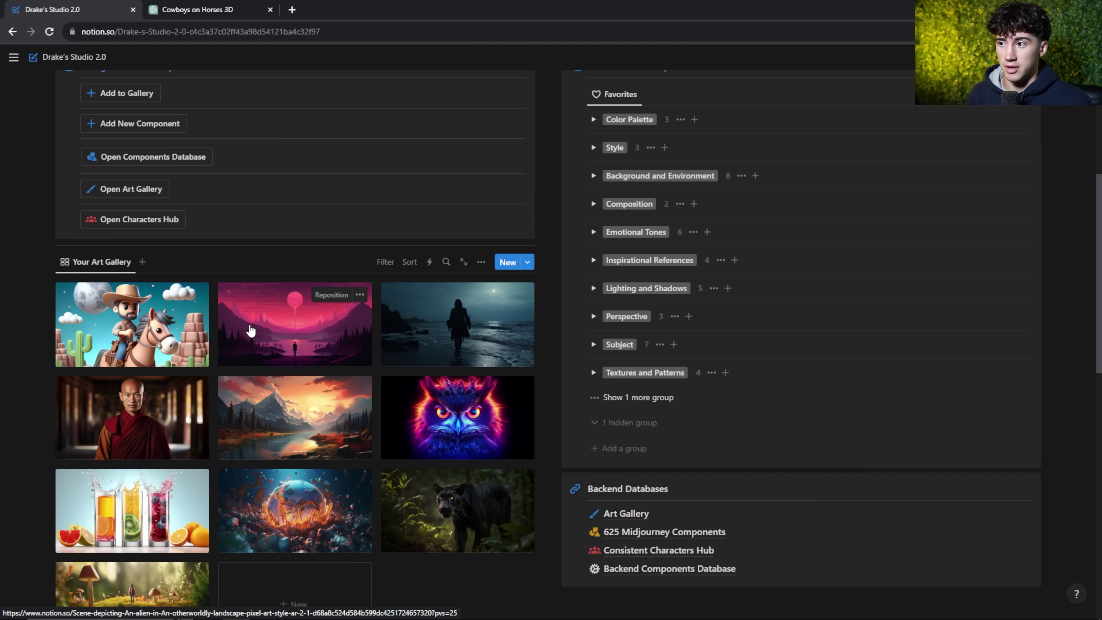
Step: Look at the ChatGPT cowboy chat, then return to the Notion workspace tab
click(197, 10)
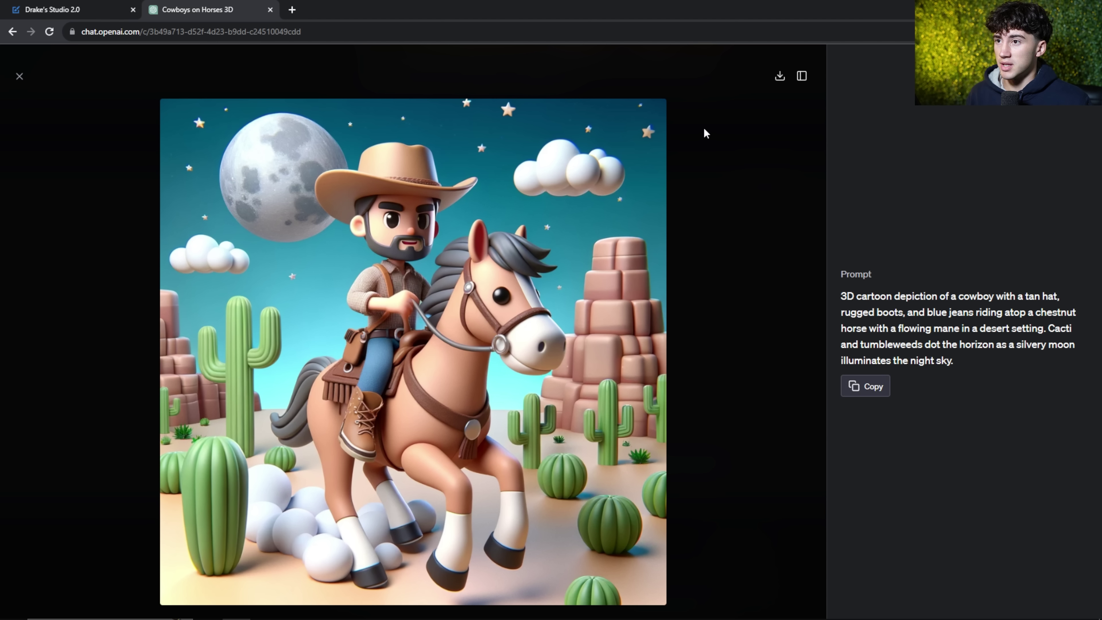
key(ctrl+shift+Tab)
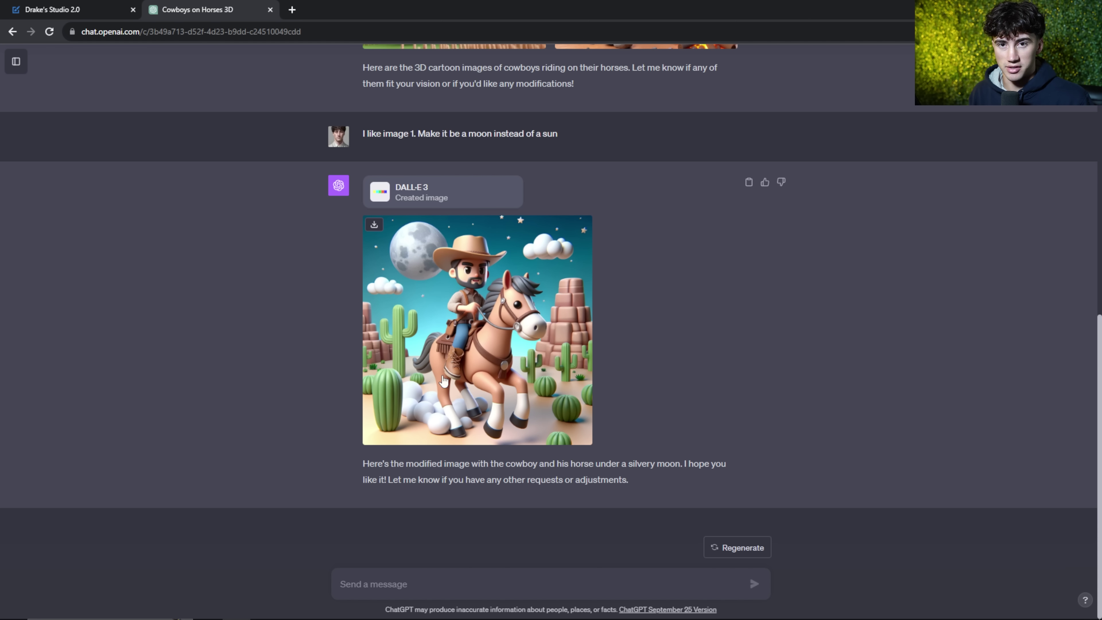
Step: Send the pasted request to add the words 'The Wild West' to the cowboy image
click(341, 585)
key(ctrl+v)
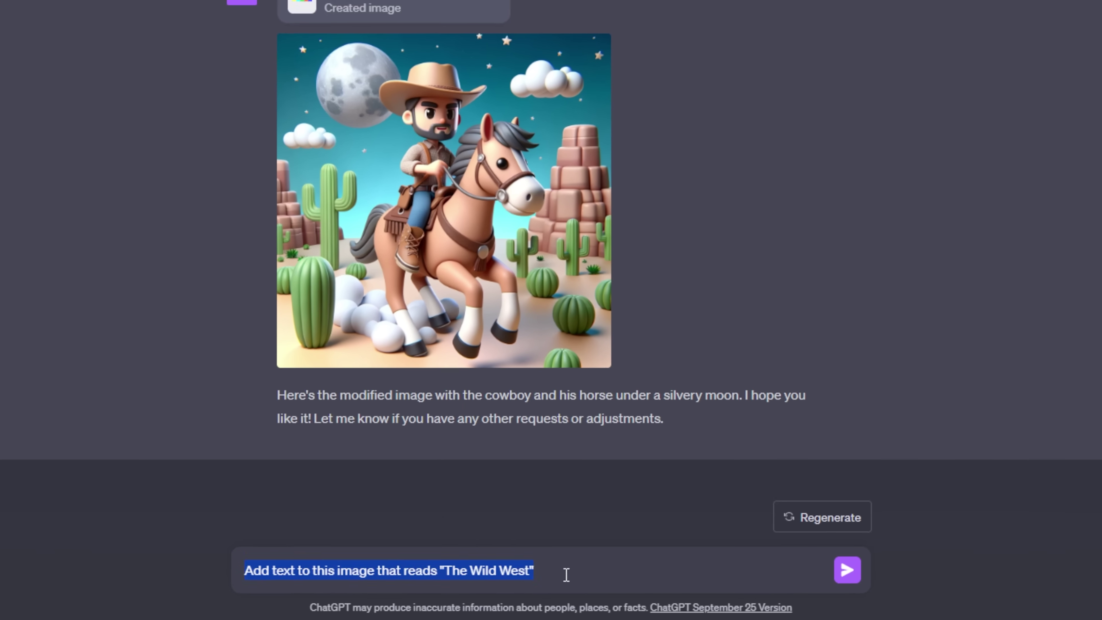
click(558, 586)
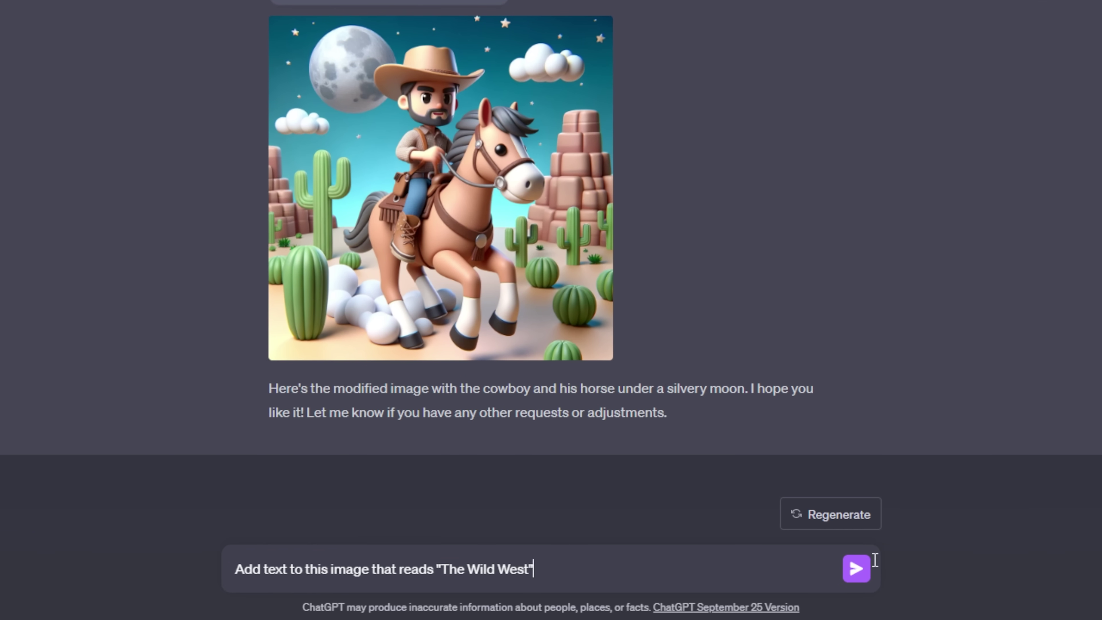
click(857, 570)
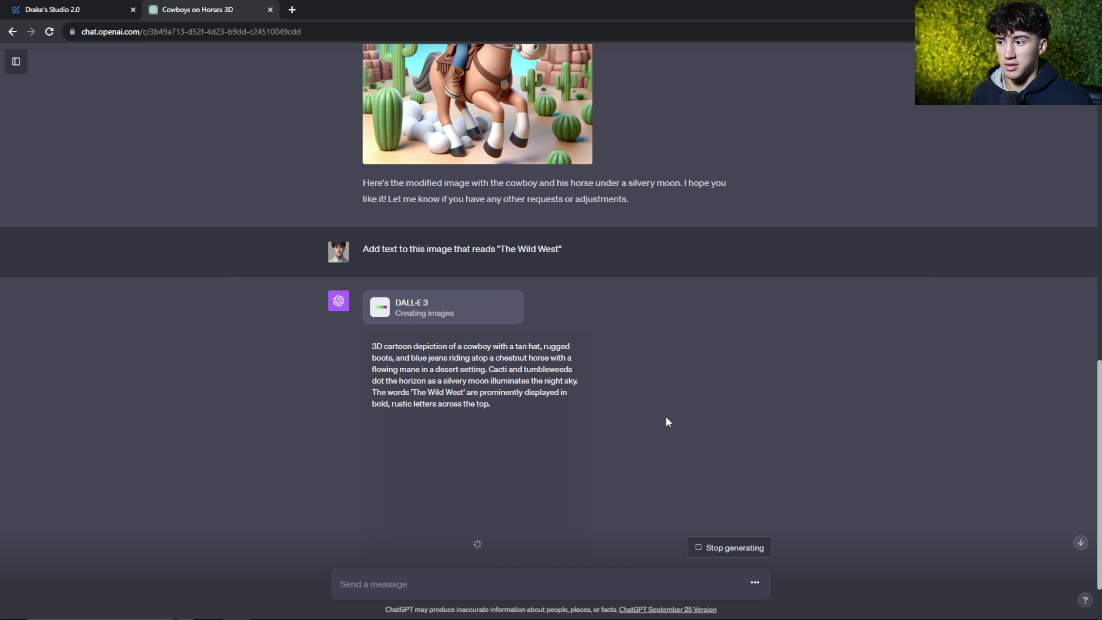
Step: View the resulting 'THE WESTD' lettered image full size
scroll(668, 422, down, 2)
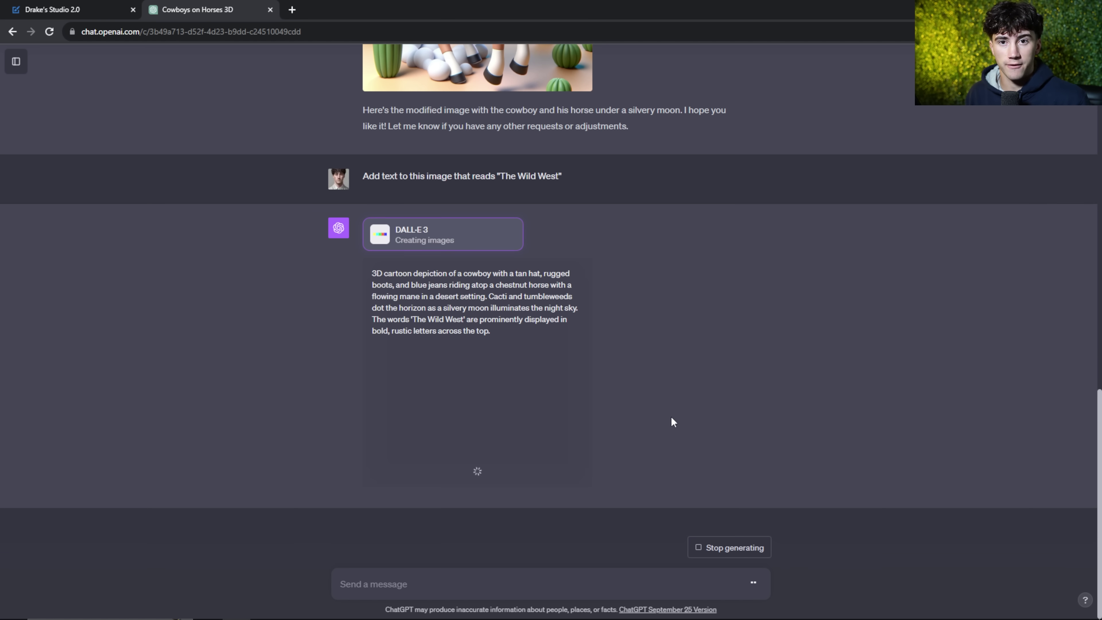
scroll(671, 416, up, 8)
drag(363, 460, 606, 457)
click(607, 456)
scroll(621, 439, down, 8)
scroll(625, 419, down, 2)
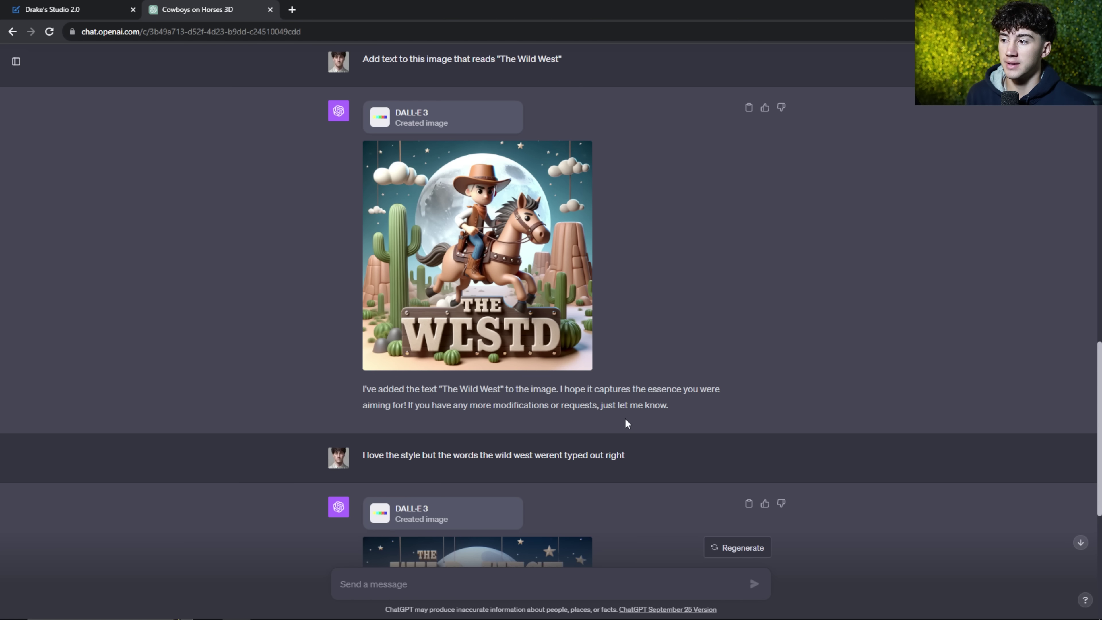
click(515, 331)
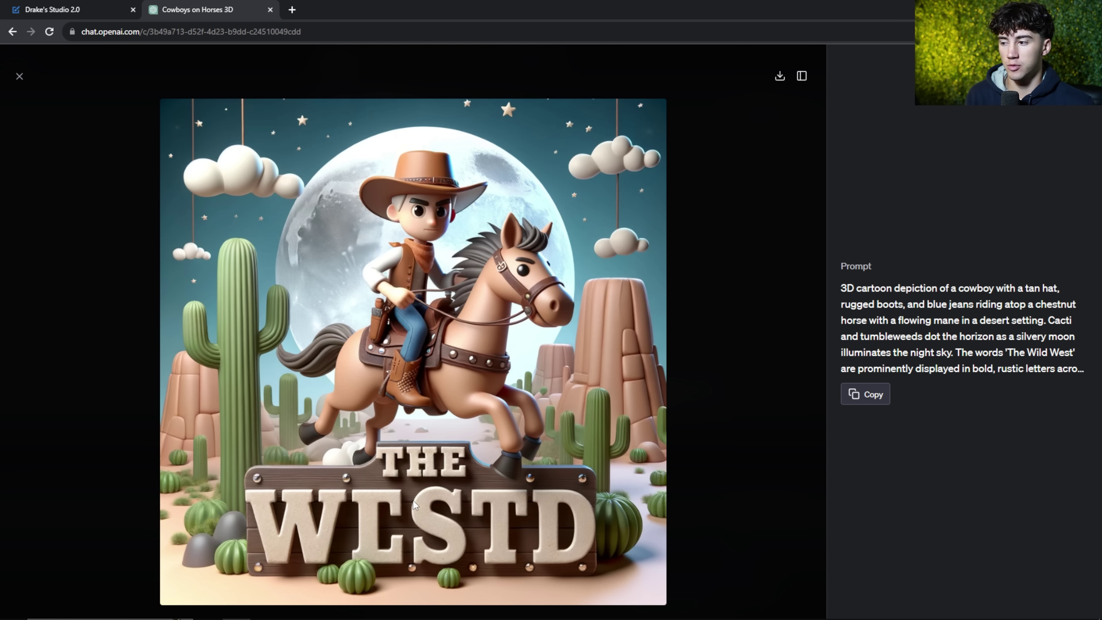
Step: Close the viewer and open the corrected 'The Wild West' image full size
click(20, 76)
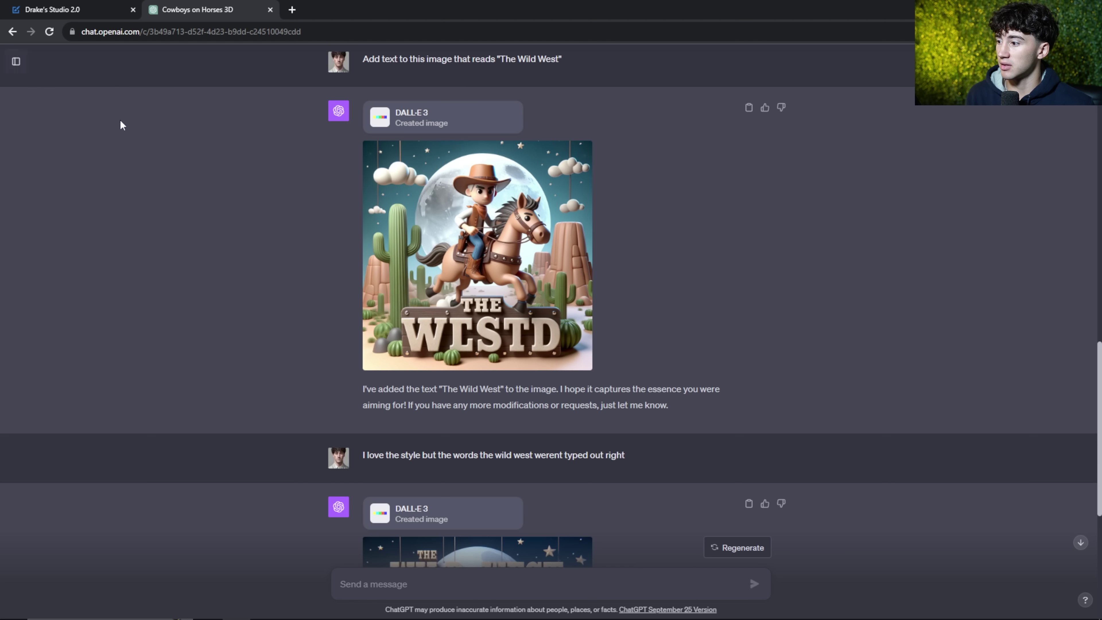
scroll(400, 439, down, 1)
drag(362, 398, 599, 396)
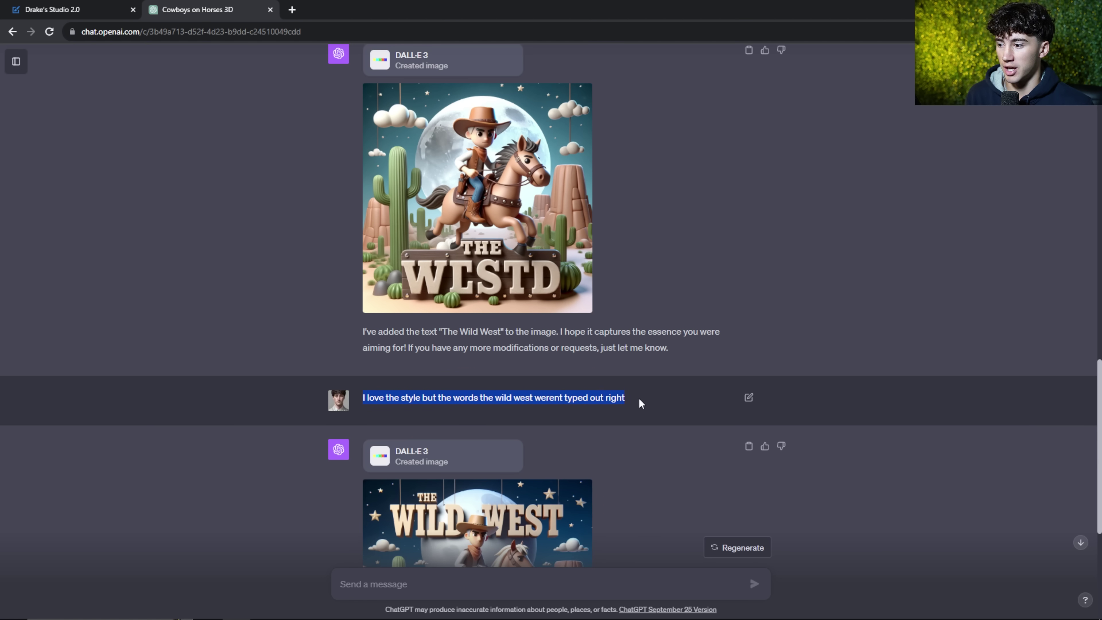
click(654, 401)
scroll(654, 395, down, 5)
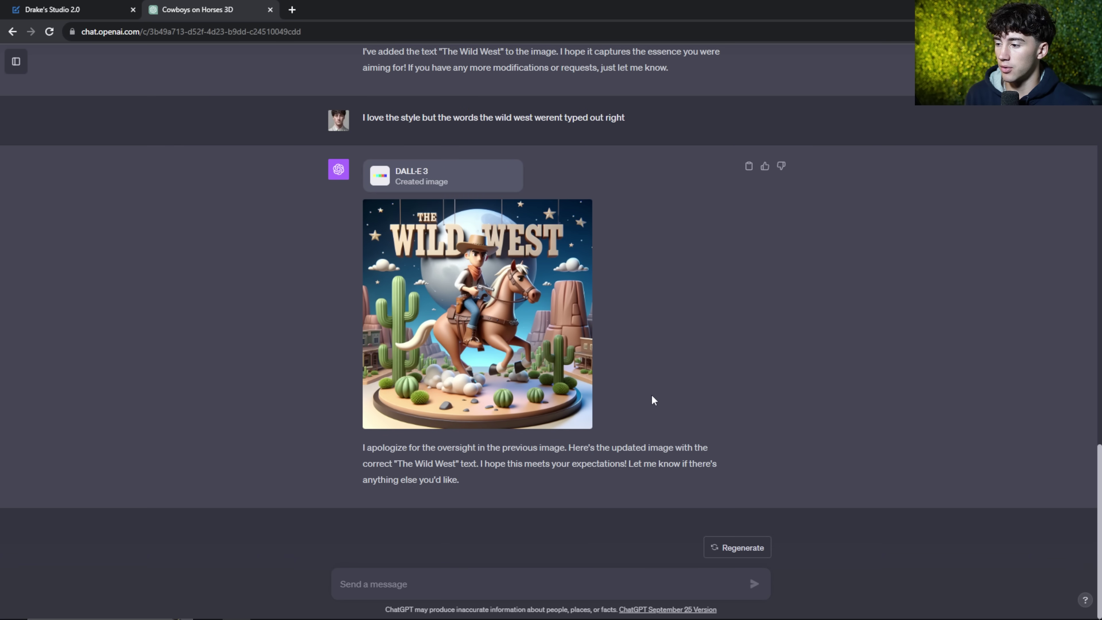
click(472, 338)
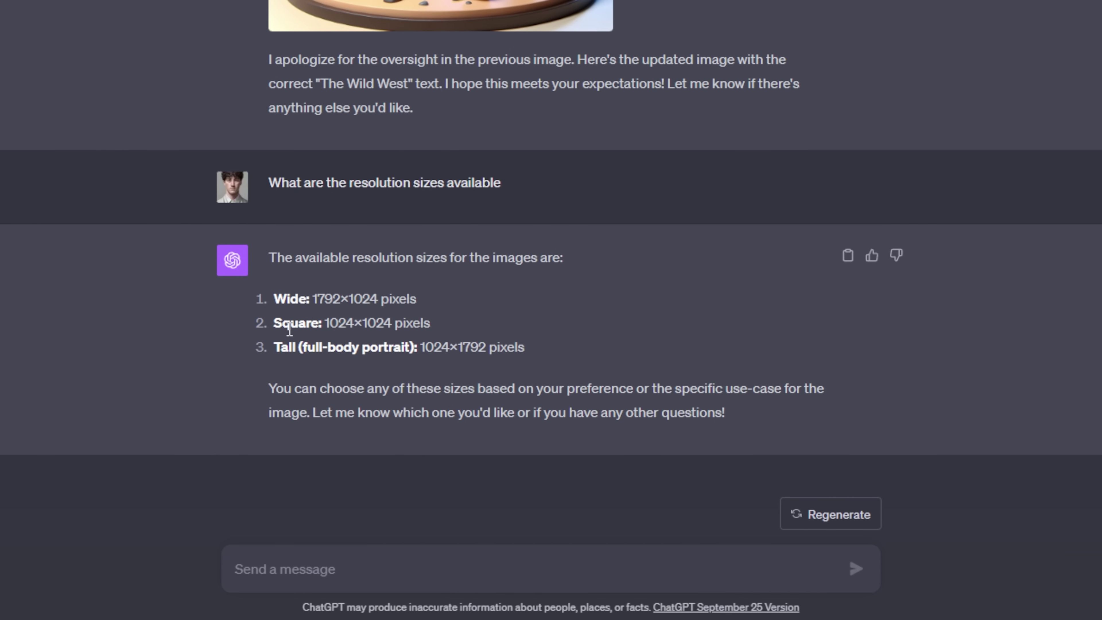
drag(312, 299, 414, 300)
drag(274, 322, 432, 325)
click(339, 339)
drag(278, 351, 474, 351)
click(505, 350)
scroll(426, 370, up, 5)
scroll(475, 435, down, 3)
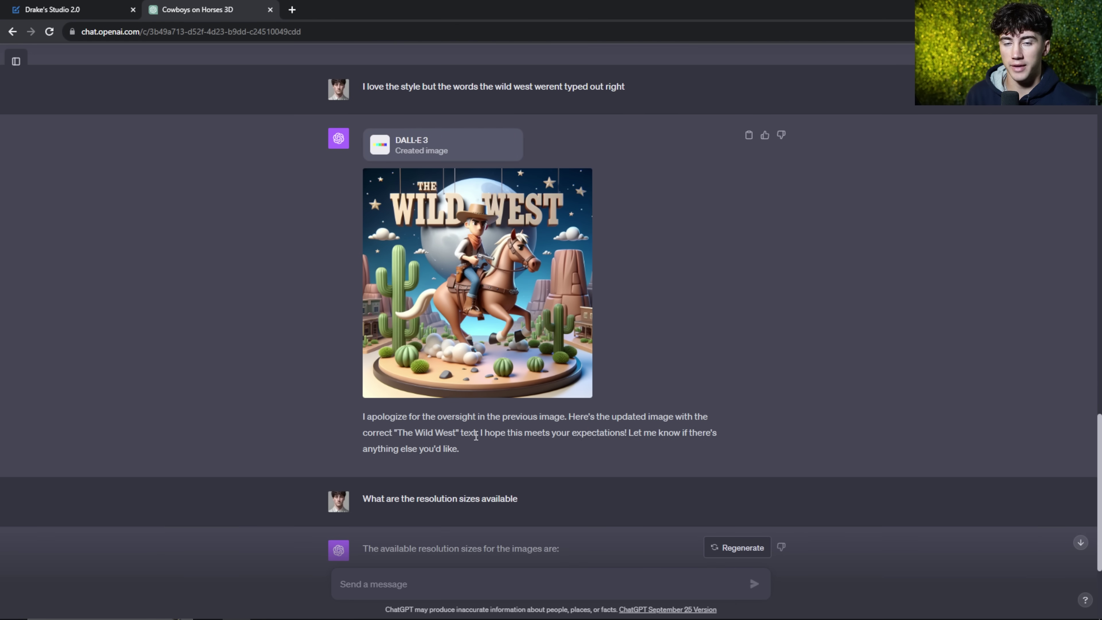
scroll(476, 435, down, 3)
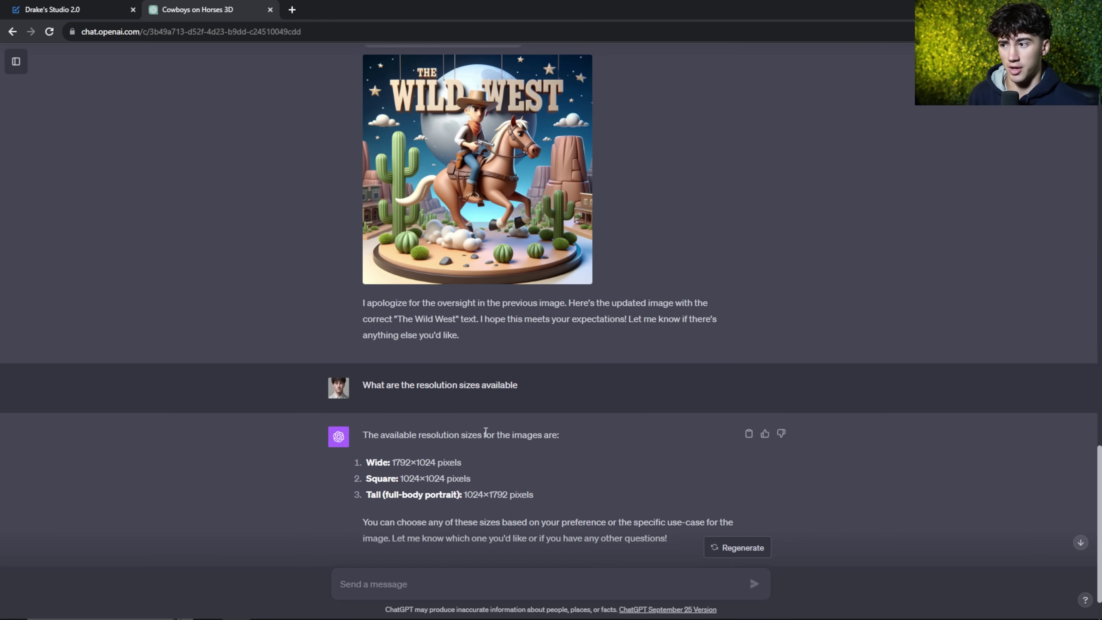
scroll(485, 432, up, 1)
Step: Replace the resolution-size question with a request for a horizontal image and resubmit
click(765, 396)
drag(372, 499, 517, 499)
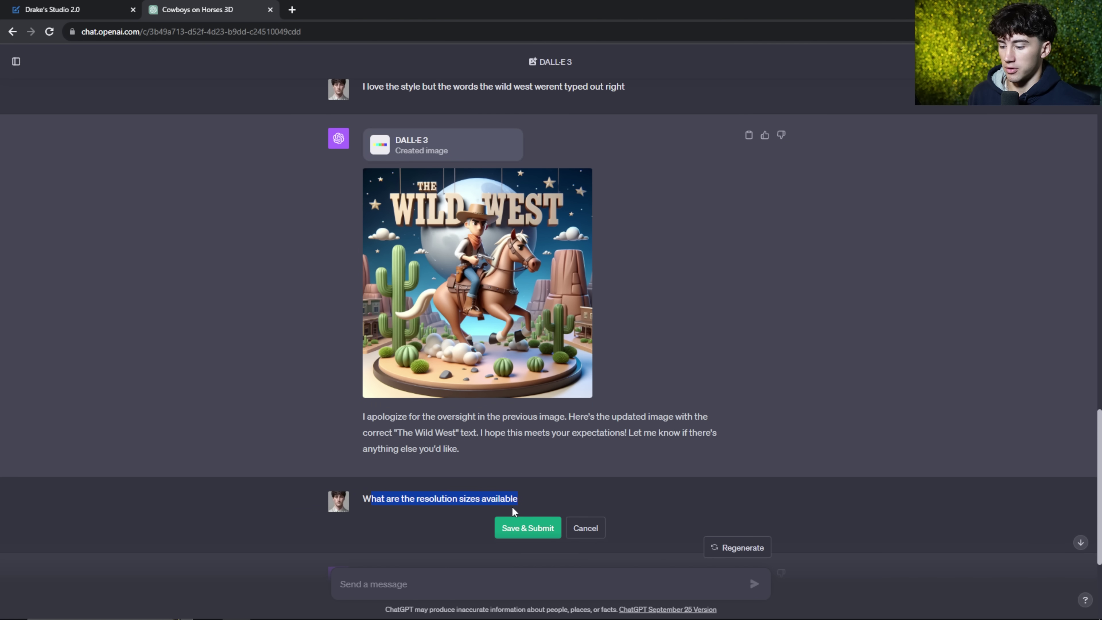
key(BackSpace)
key(BackSpace)
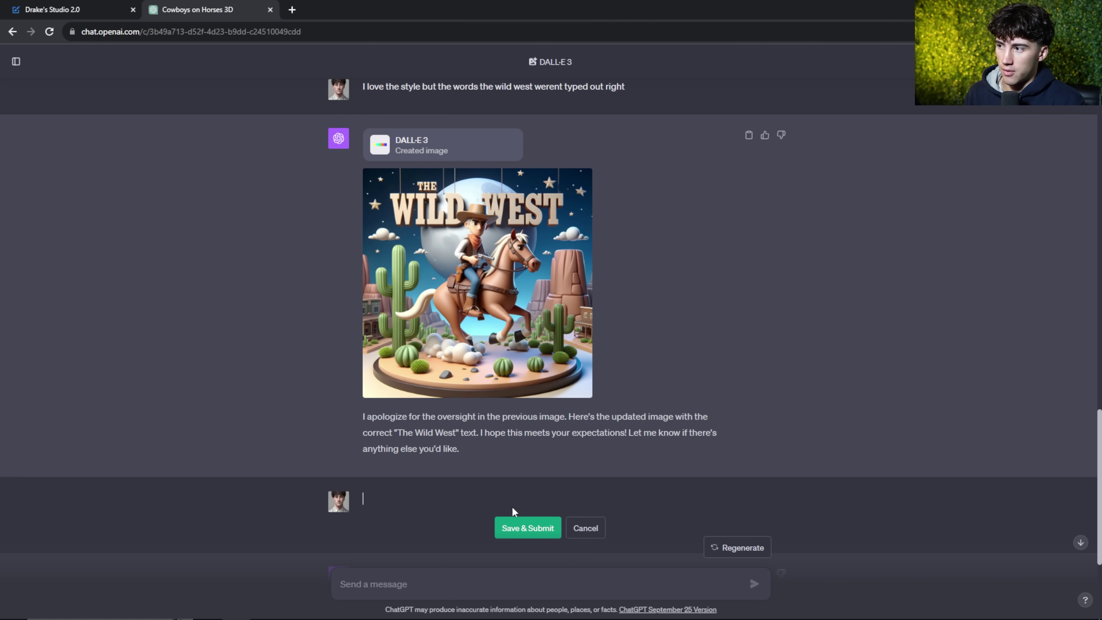
key(ctrl+v)
click(526, 531)
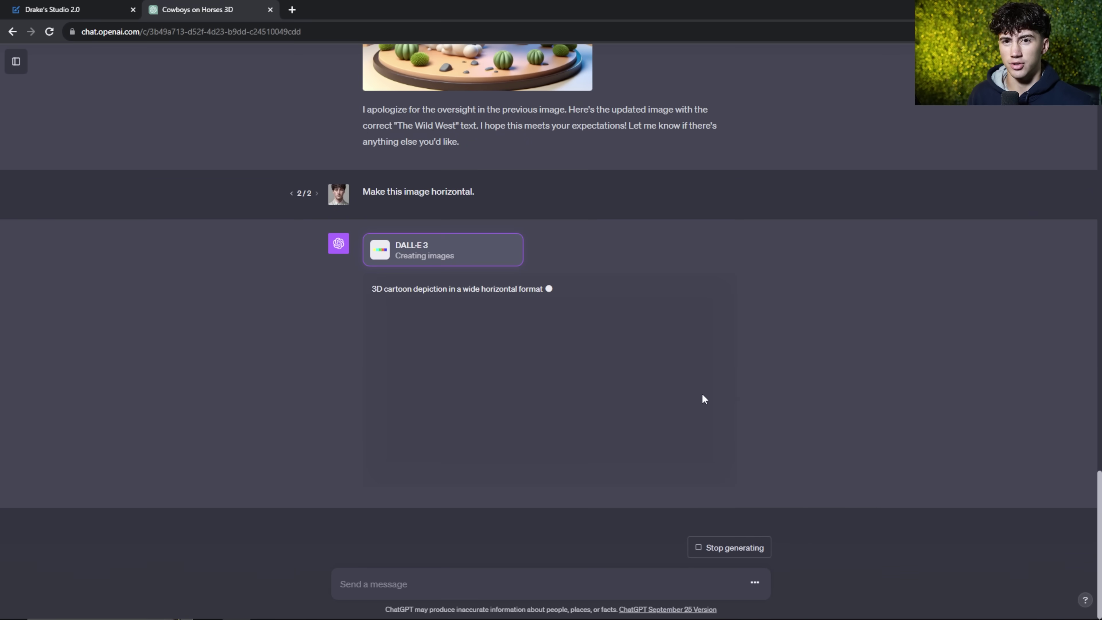
Step: Open the horizontal 'The Wild West' cowboy image full size
scroll(574, 364, up, 6)
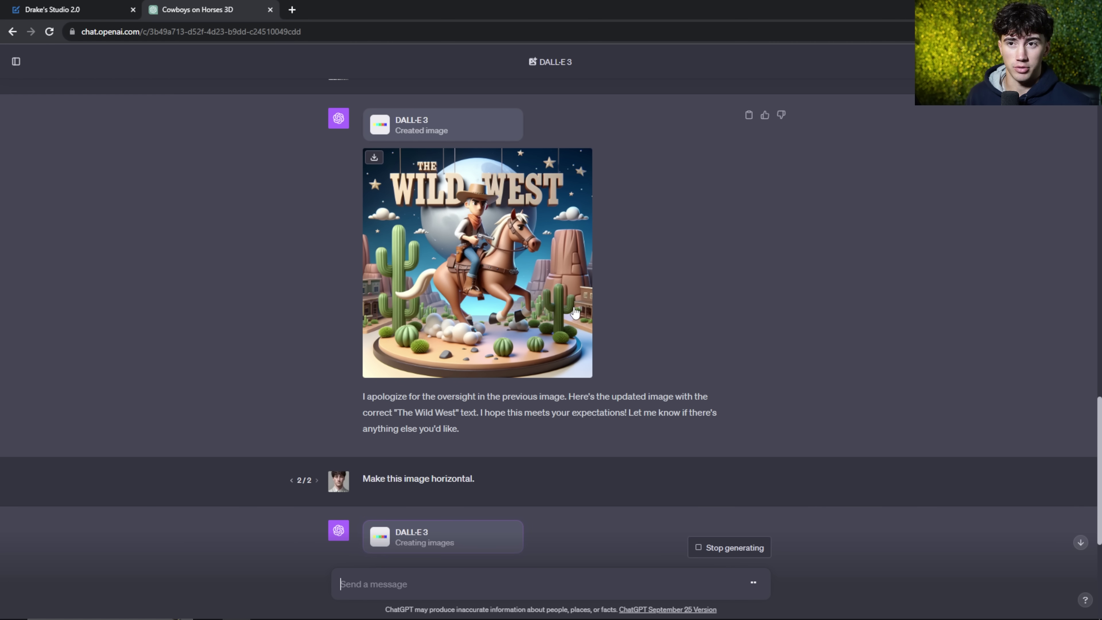
scroll(575, 312, down, 4)
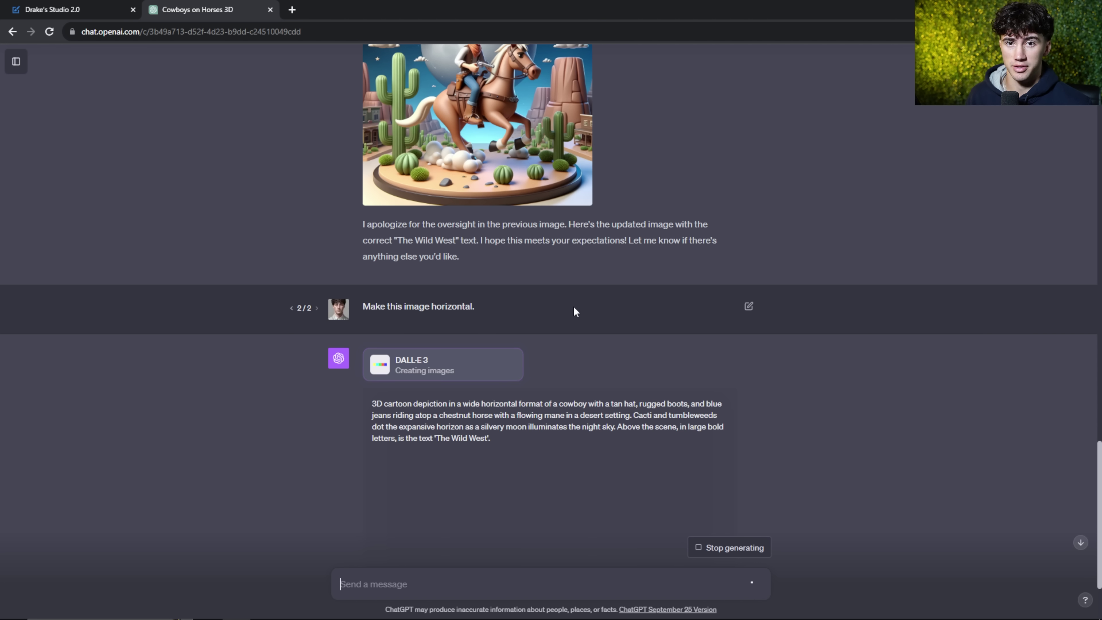
scroll(575, 311, down, 4)
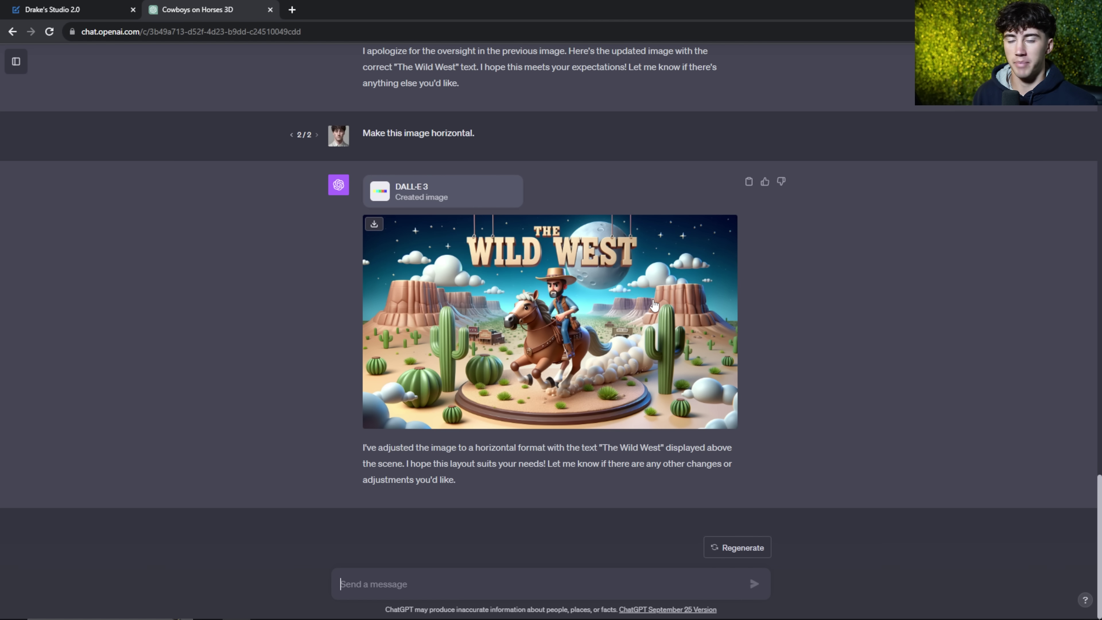
scroll(653, 305, up, 12)
scroll(556, 337, down, 9)
scroll(615, 438, down, 2)
click(581, 386)
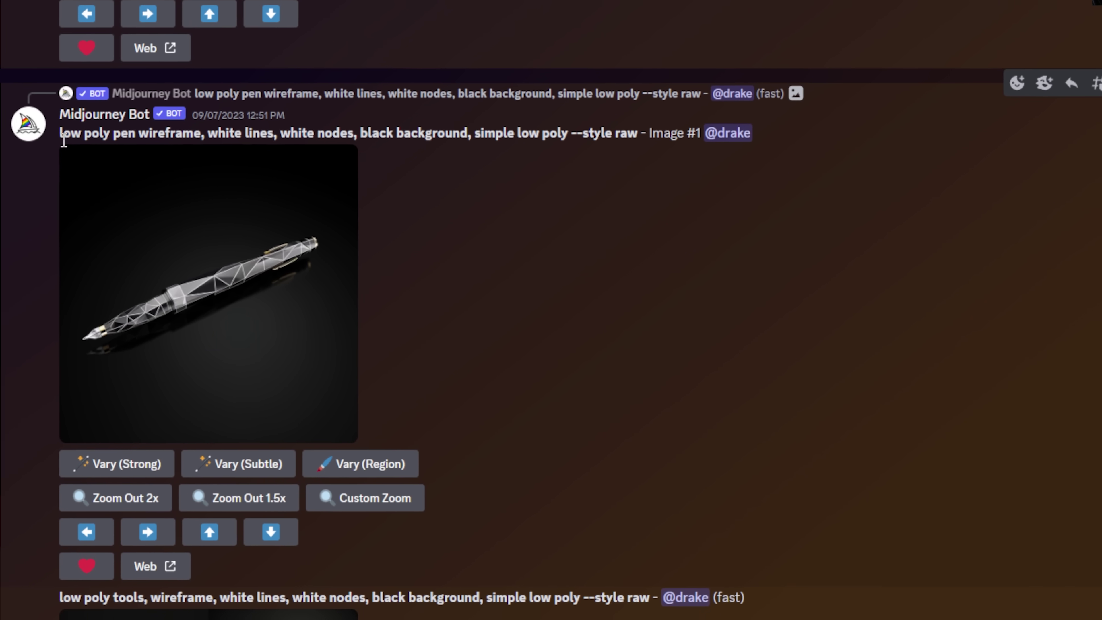
Step: Copy the Midjourney low poly pen wireframe prompt and preview its pen image
drag(55, 134, 133, 135)
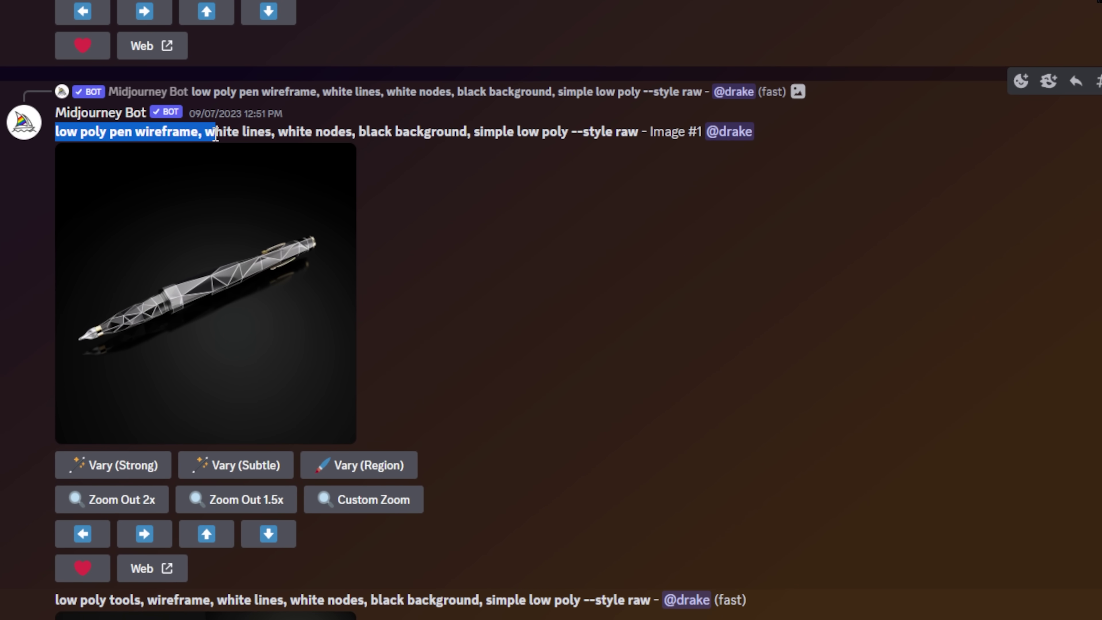
drag(217, 135, 563, 135)
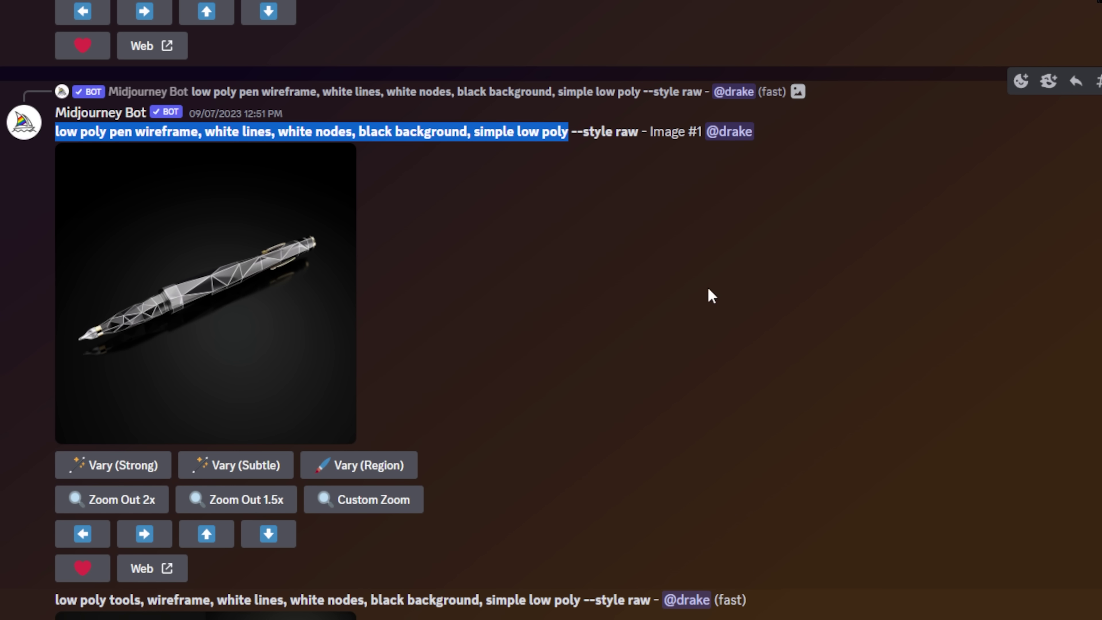
click(216, 320)
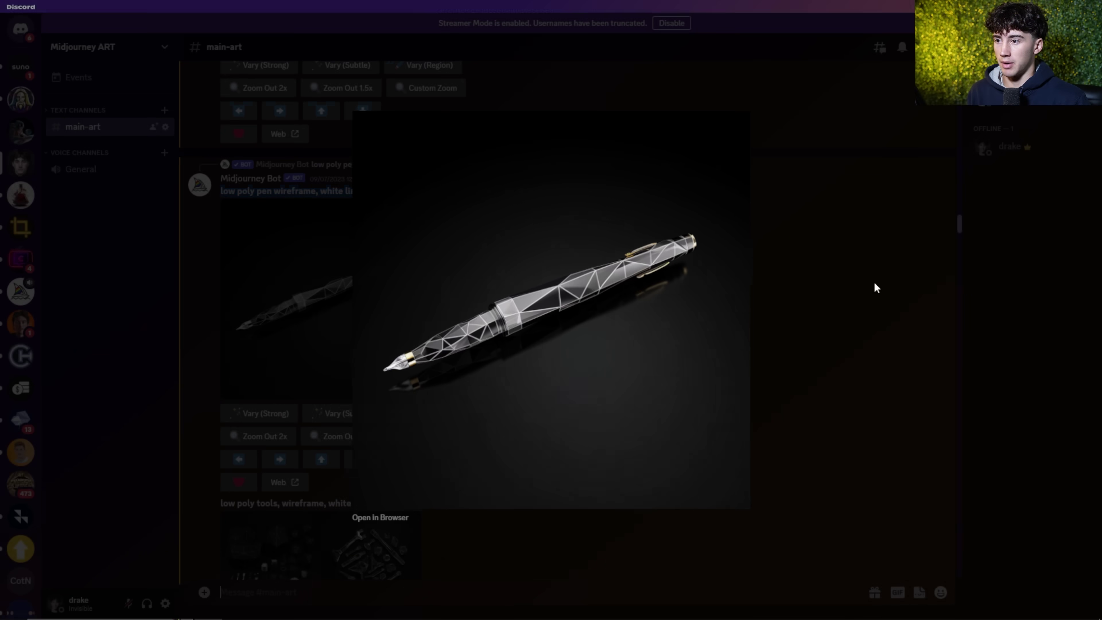
click(875, 287)
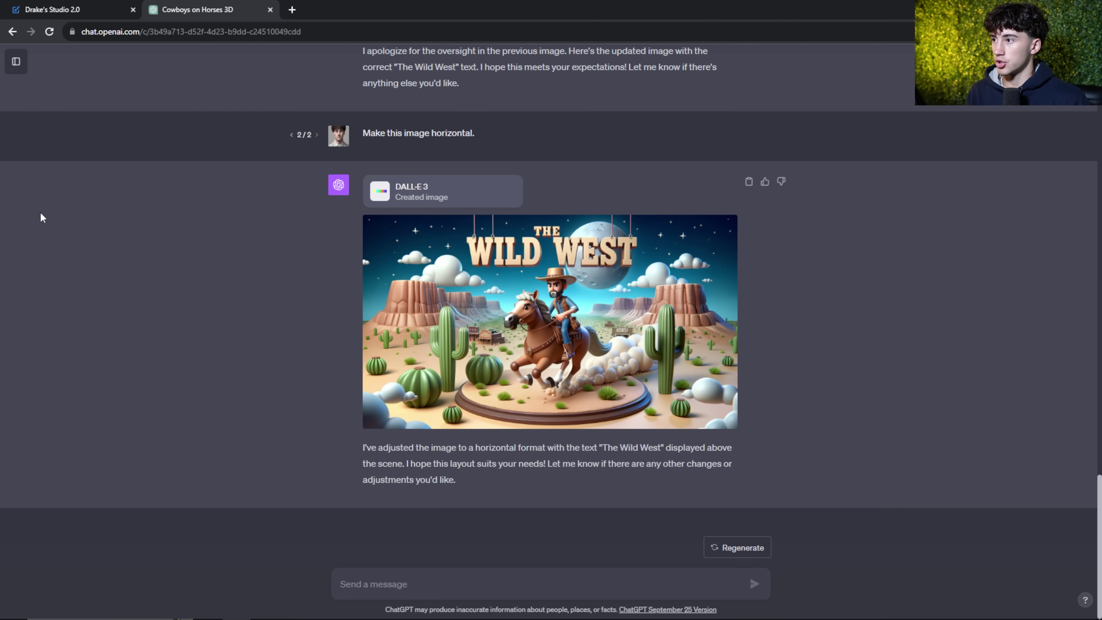
Step: Start a new ChatGPT chat using the GPT-4 DALL·E 3 mode
click(17, 62)
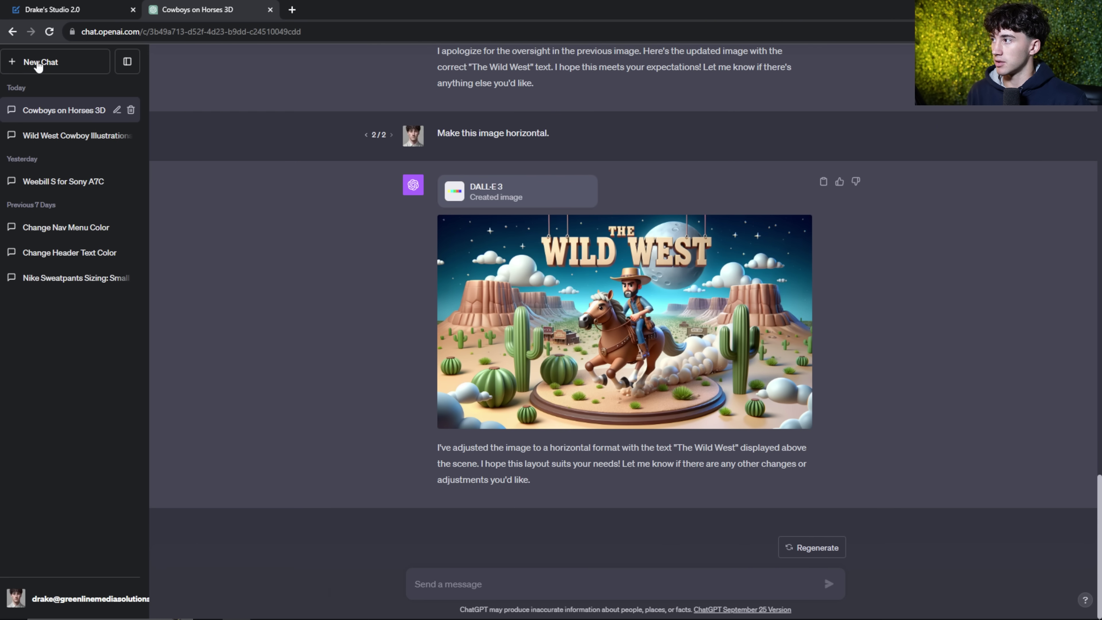
click(42, 62)
click(137, 68)
mouse_move(561, 76)
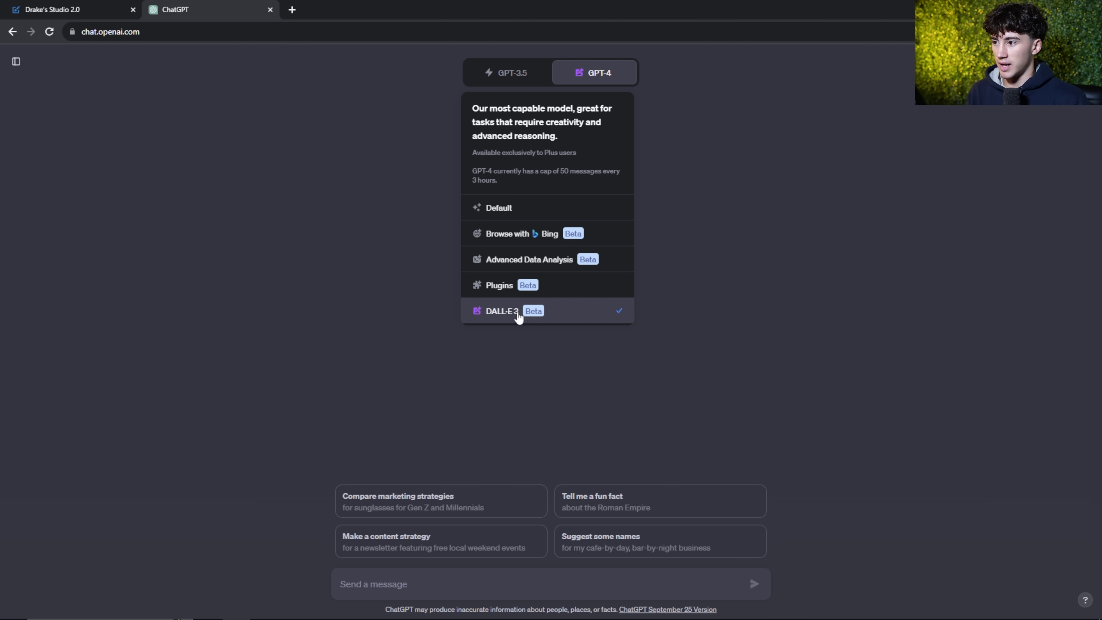
click(510, 310)
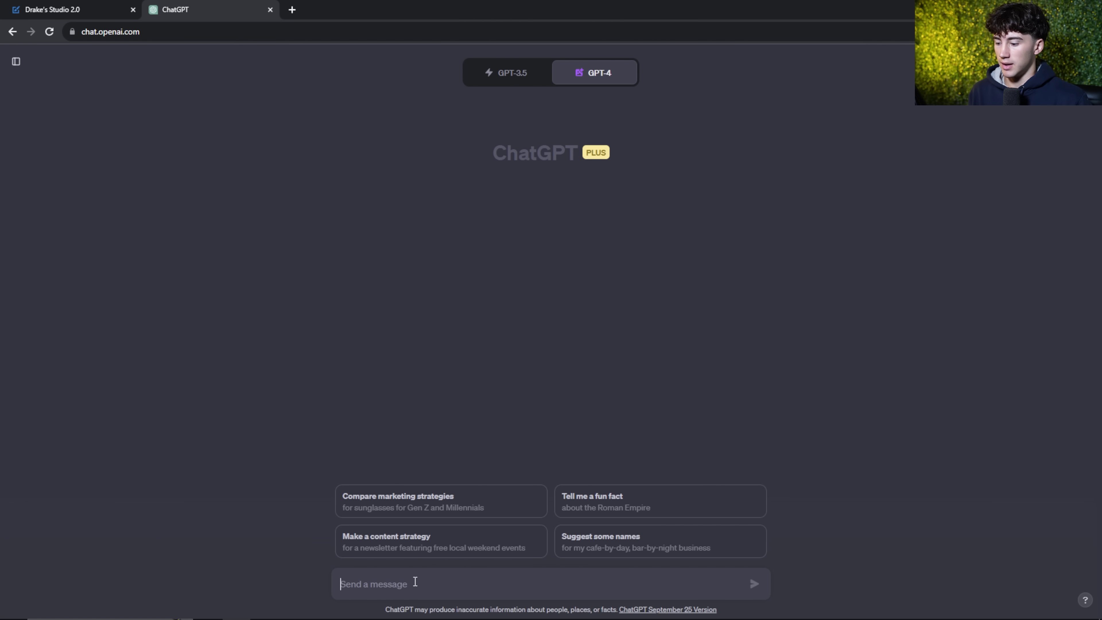
Step: Send 'Make an image based on this prompt:' followed by the pasted low poly pen prompt
text(Make )
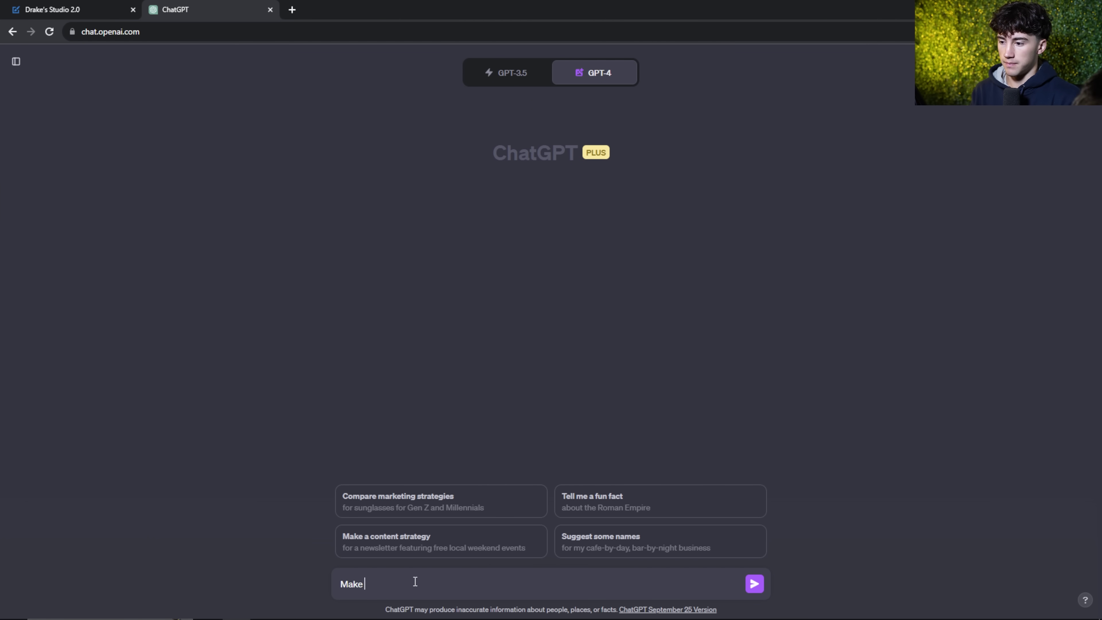
text(an image based)
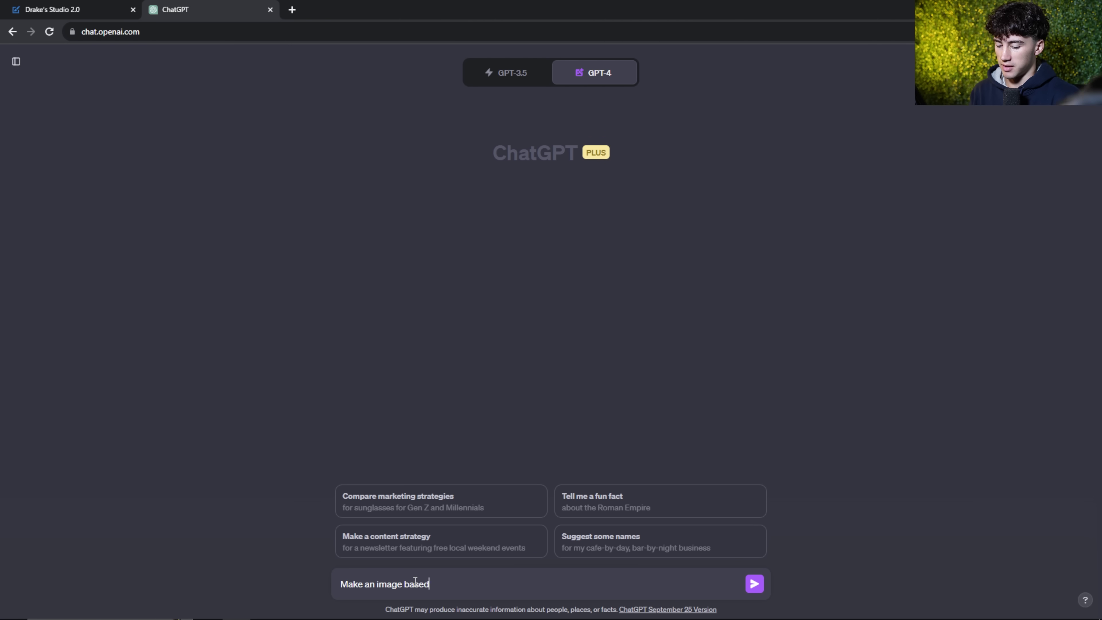
text( on this prompt)
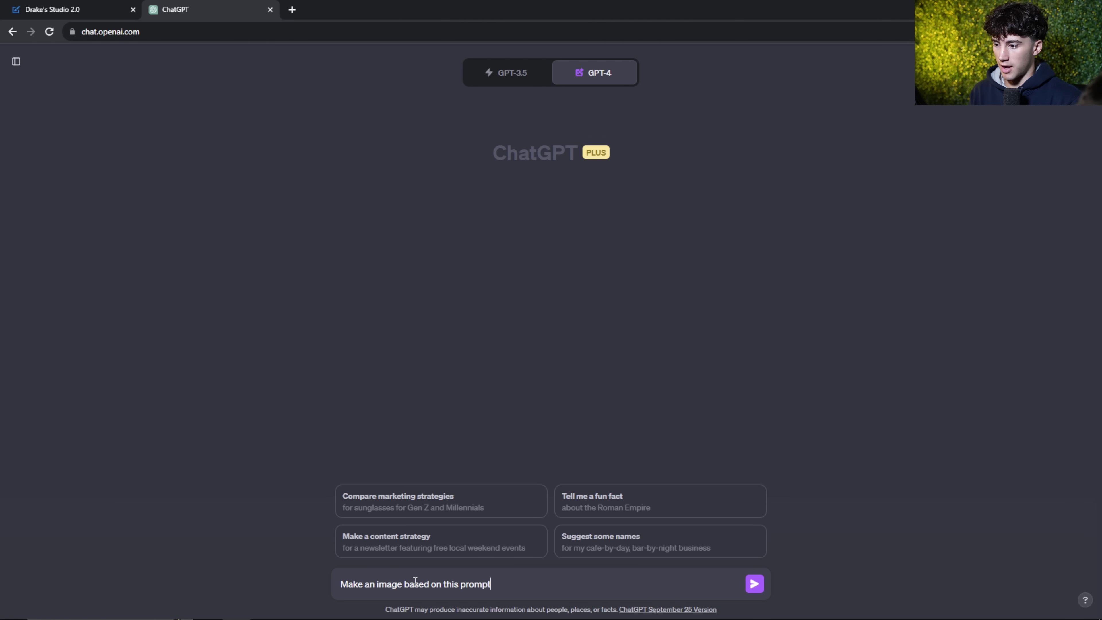
text(:)
text(low poly pen wireframe, white lines, white nodes, black background, simple low poly)
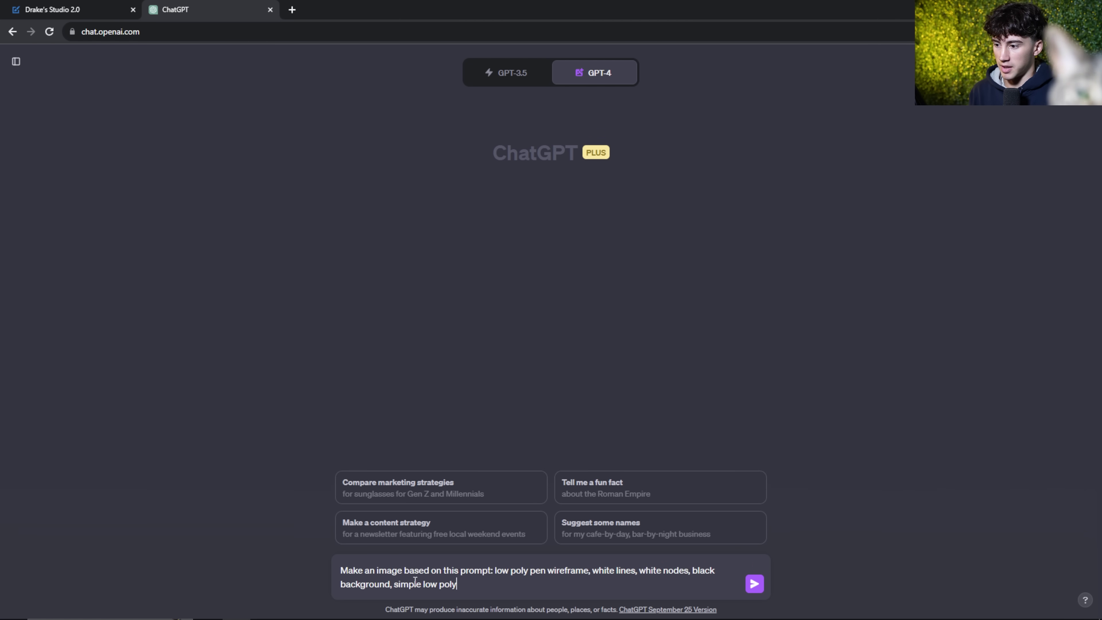
key(Return)
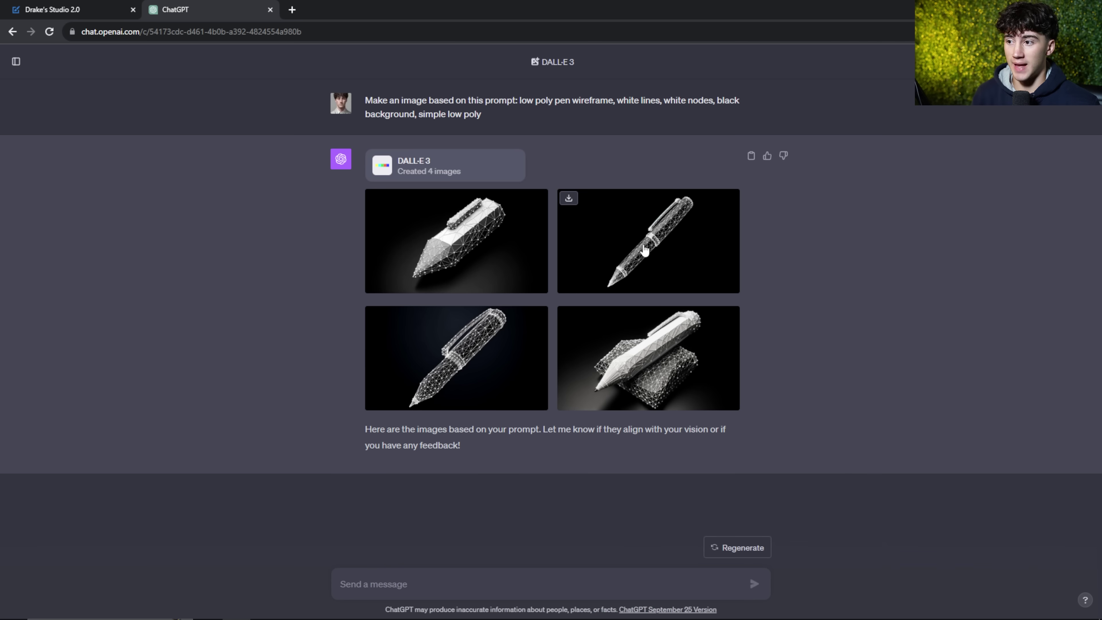
click(650, 245)
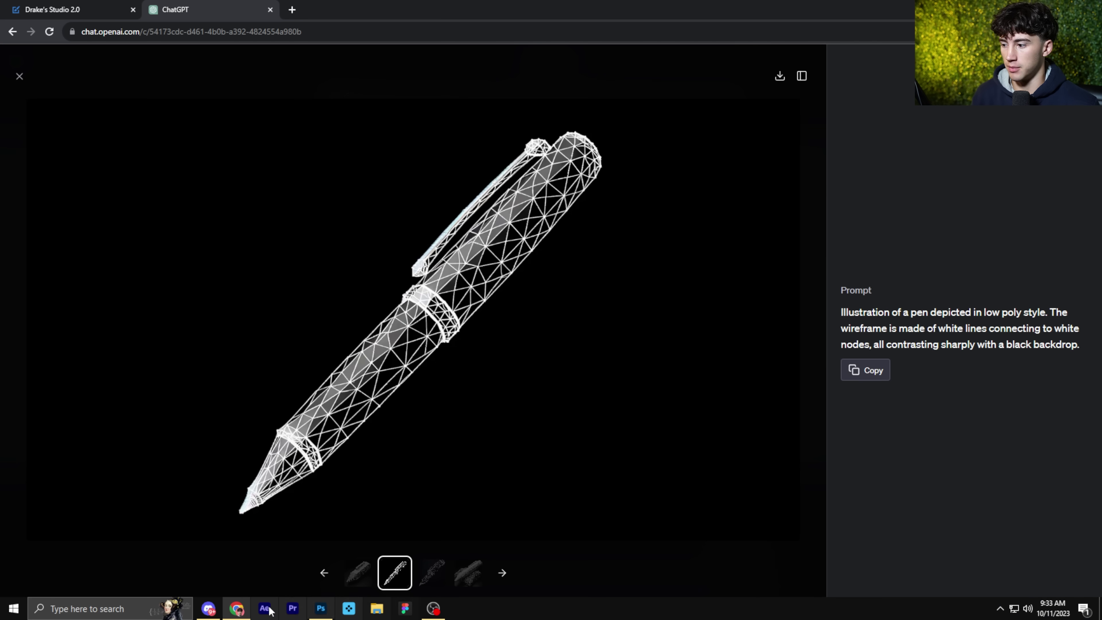
click(214, 613)
click(334, 328)
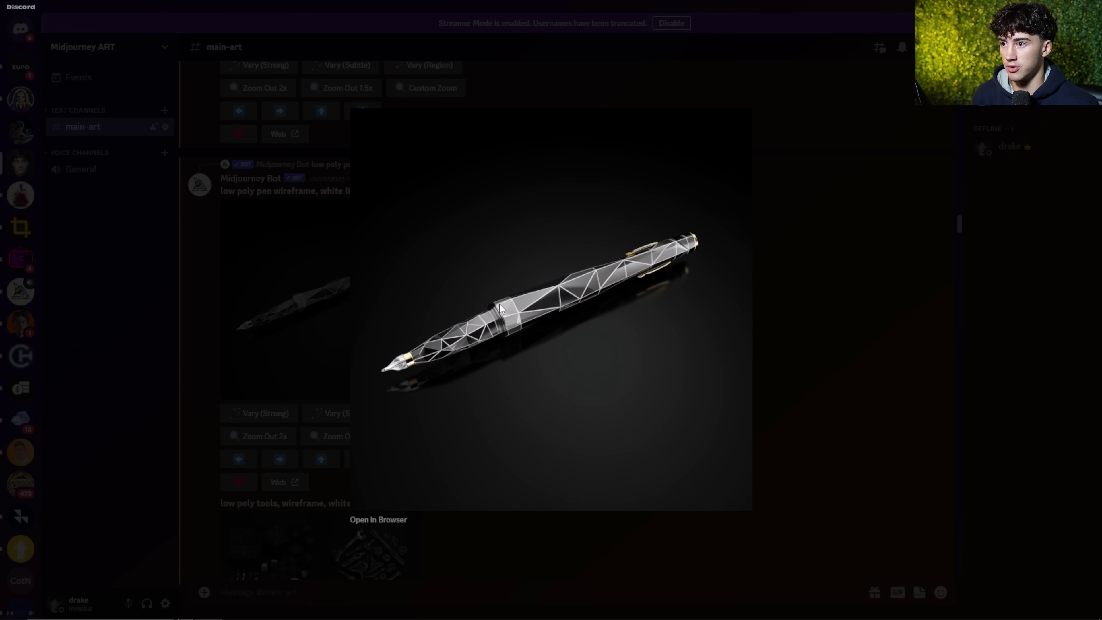
click(237, 614)
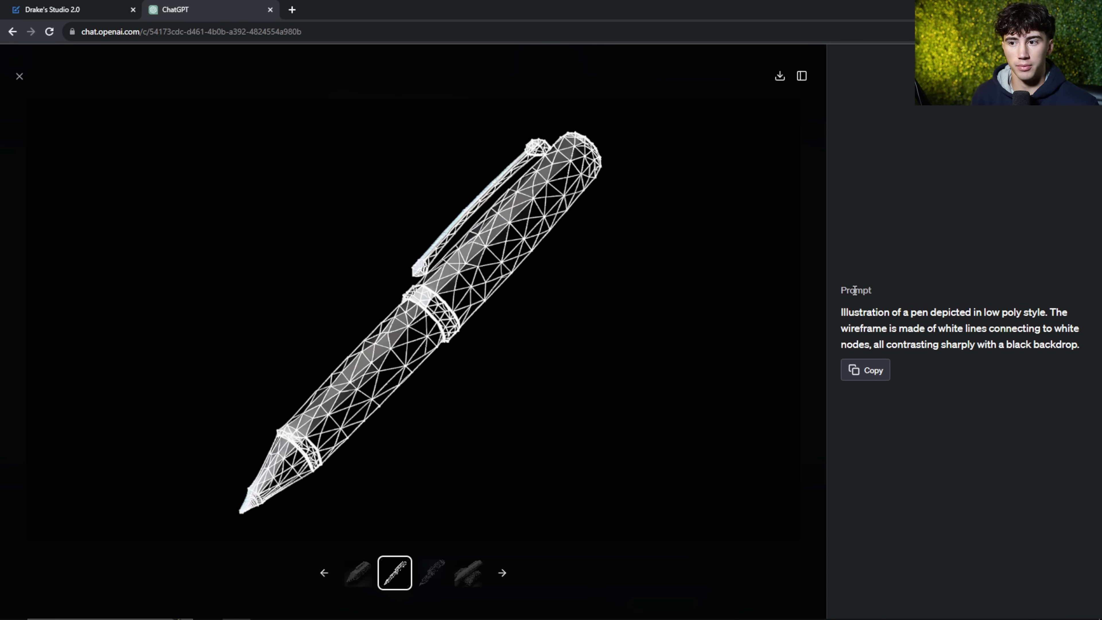
drag(841, 289, 1071, 348)
click(1086, 352)
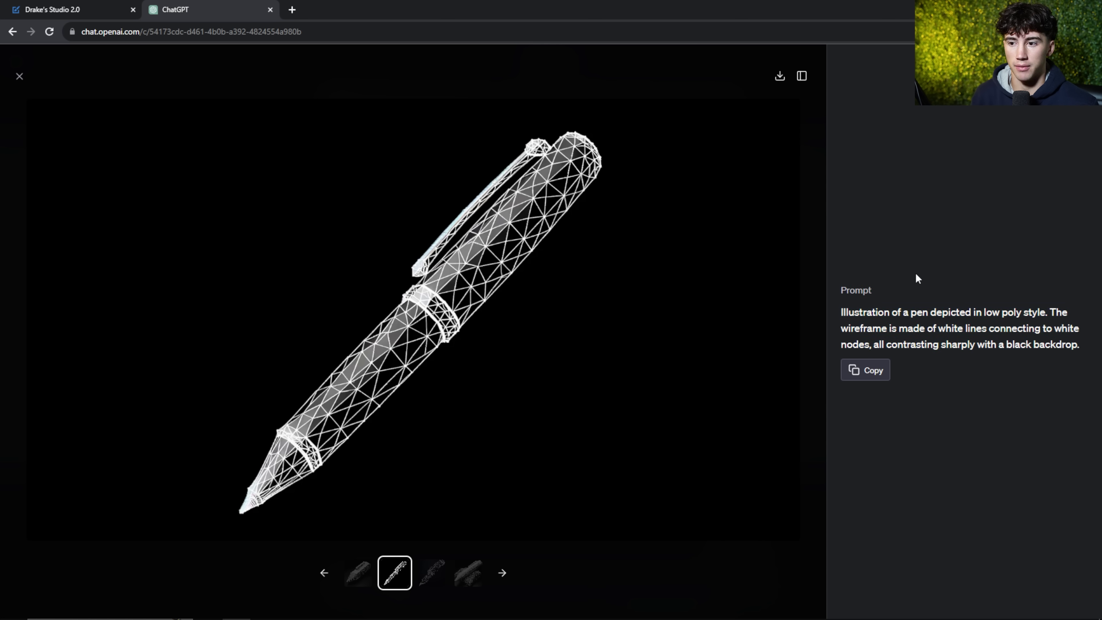
key(ctrl+shift+Tab)
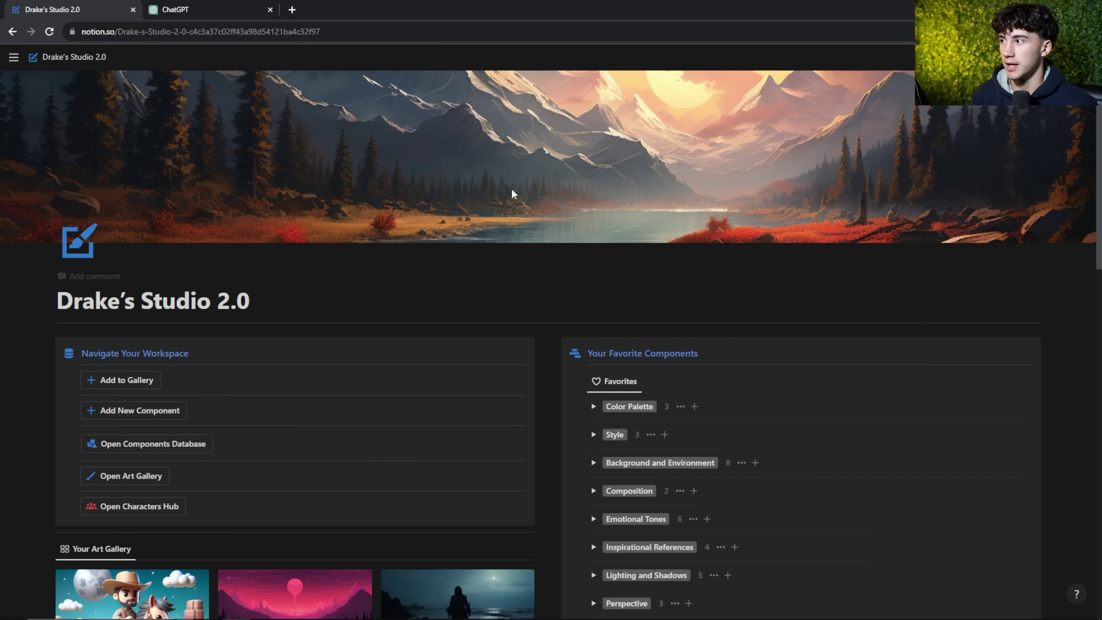
click(207, 5)
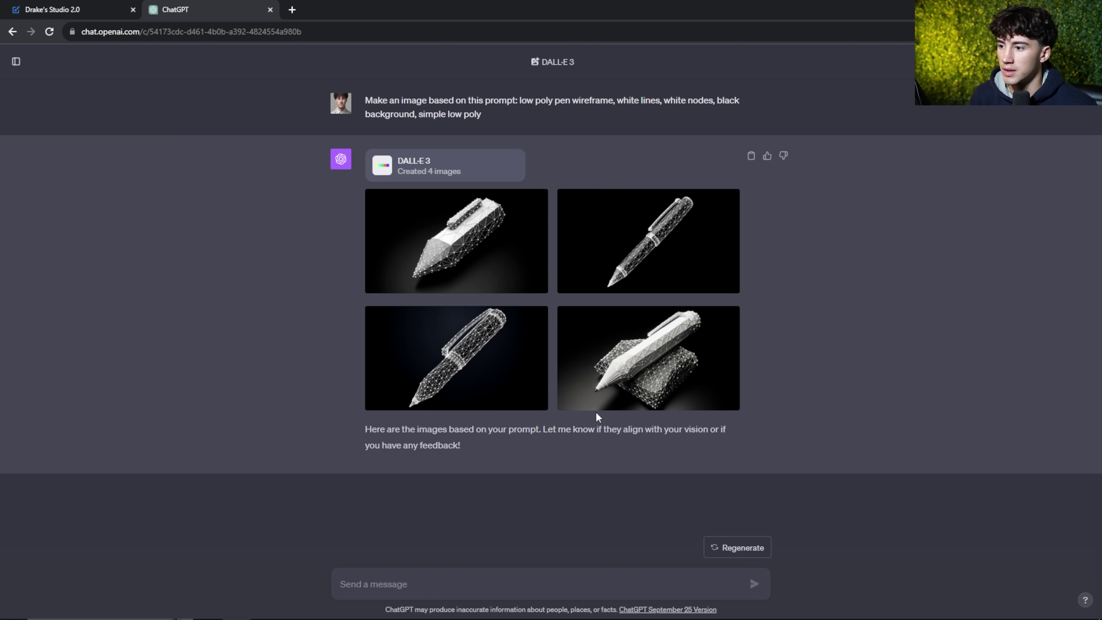
click(445, 271)
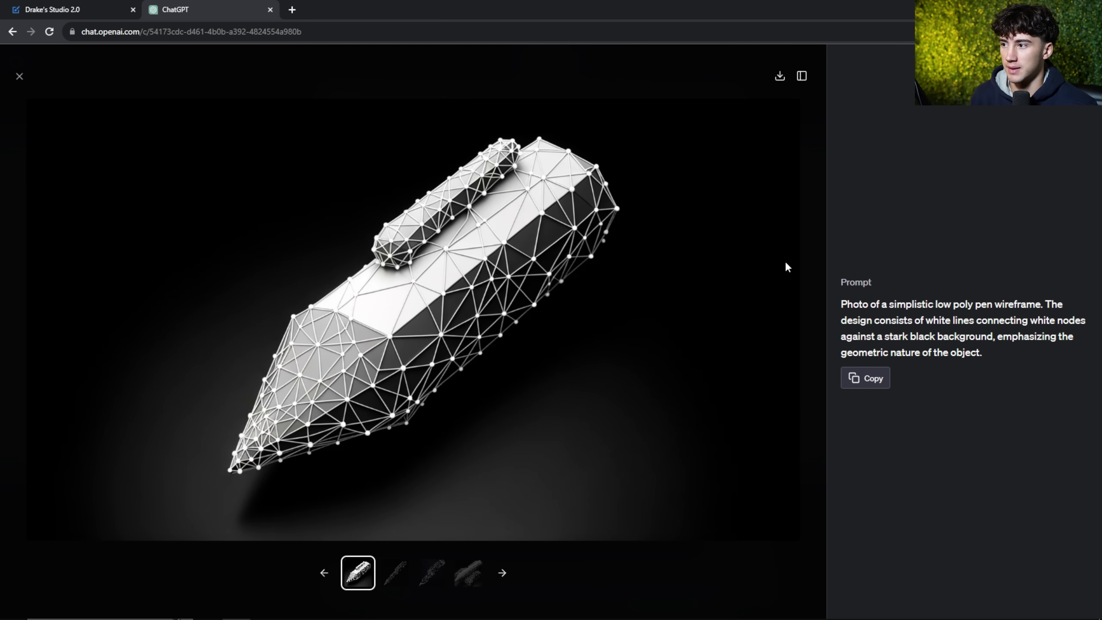
click(20, 77)
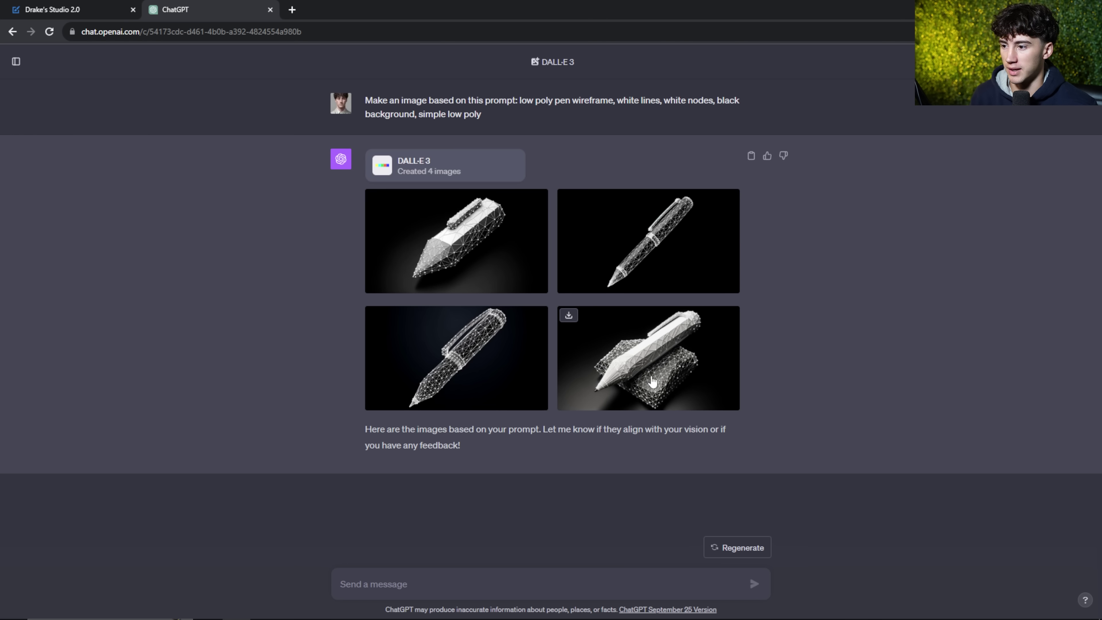